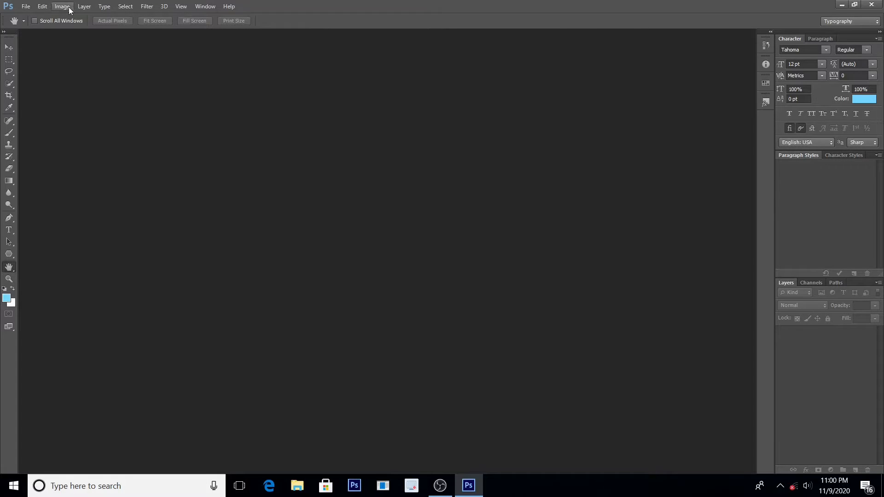
Step: Create a new A4 document from the International Paper preset, 300 pixels/inch, CMYK Color, with a white background
left_click(25, 7)
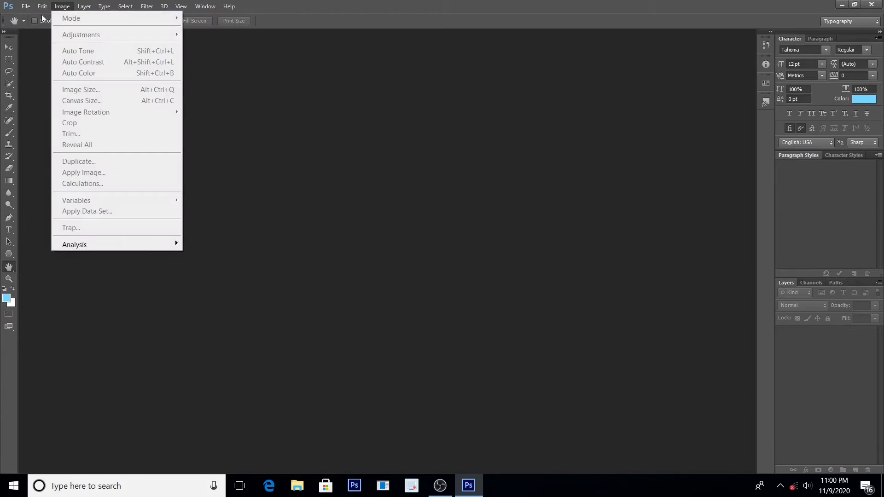
left_click(41, 18)
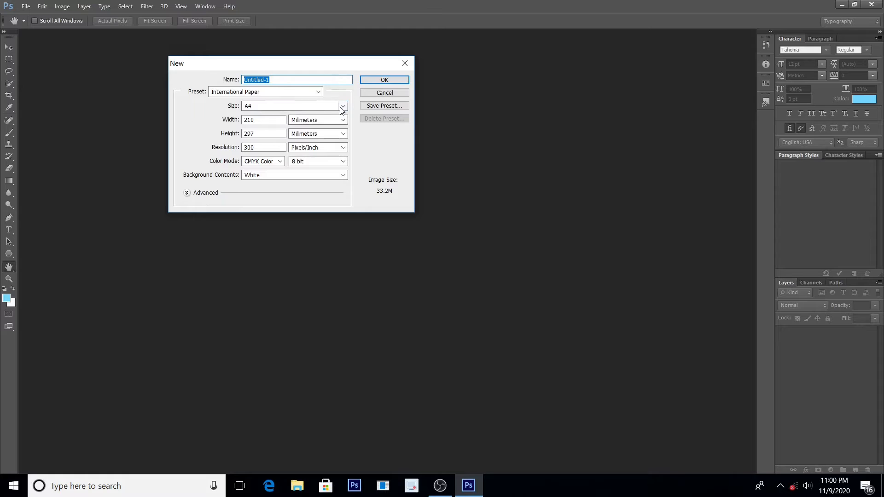
left_click(314, 92)
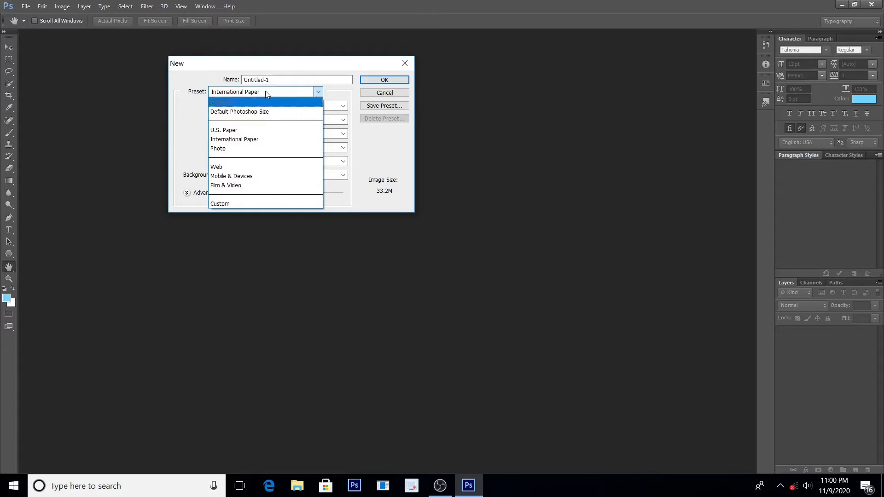
left_click(318, 92)
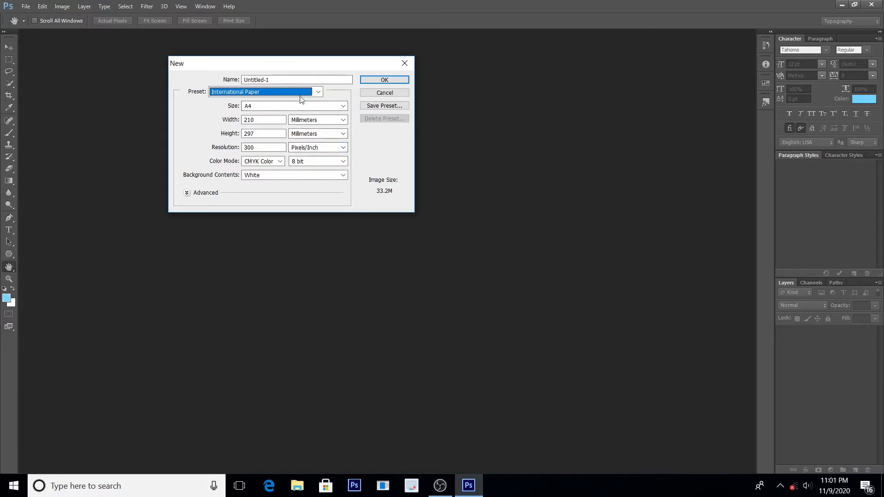
left_click(385, 80)
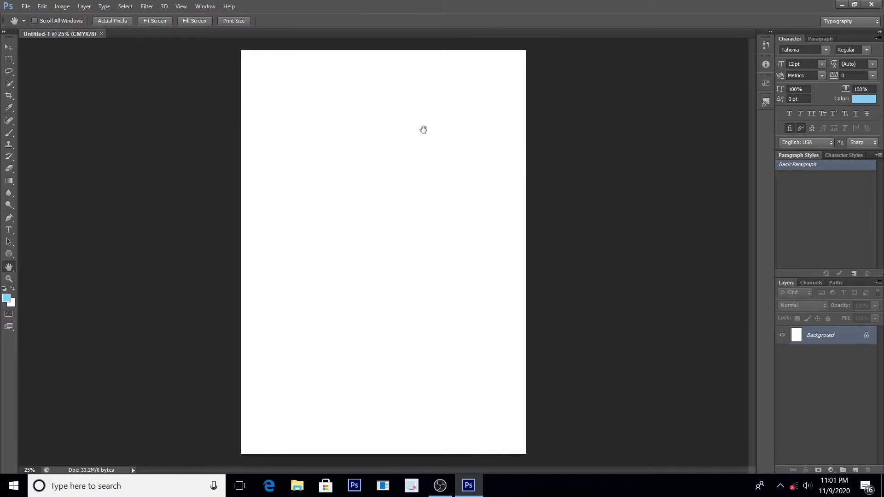
Step: Rotate the whole canvas 90° clockwise into landscape orientation
left_click(62, 7)
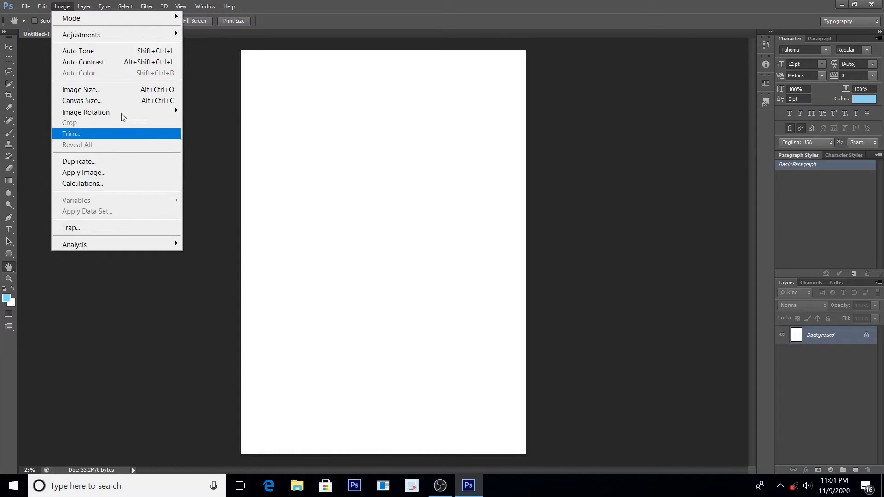
mouse_move(120, 113)
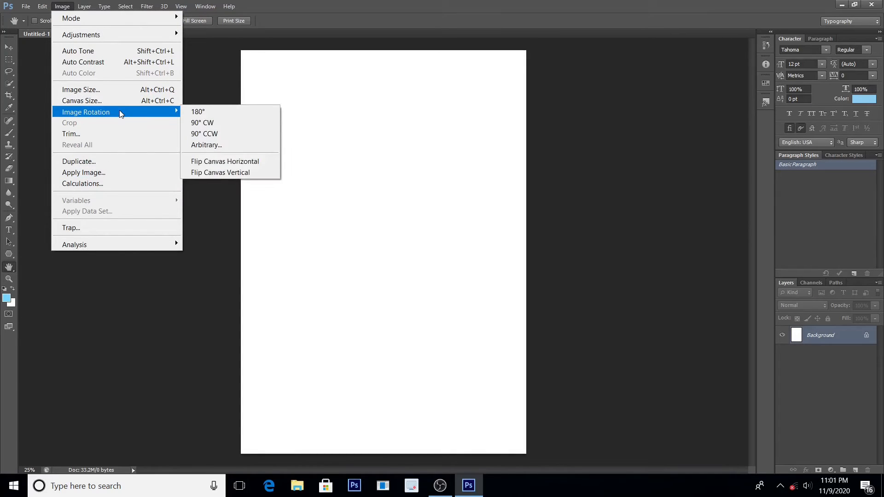
left_click(227, 125)
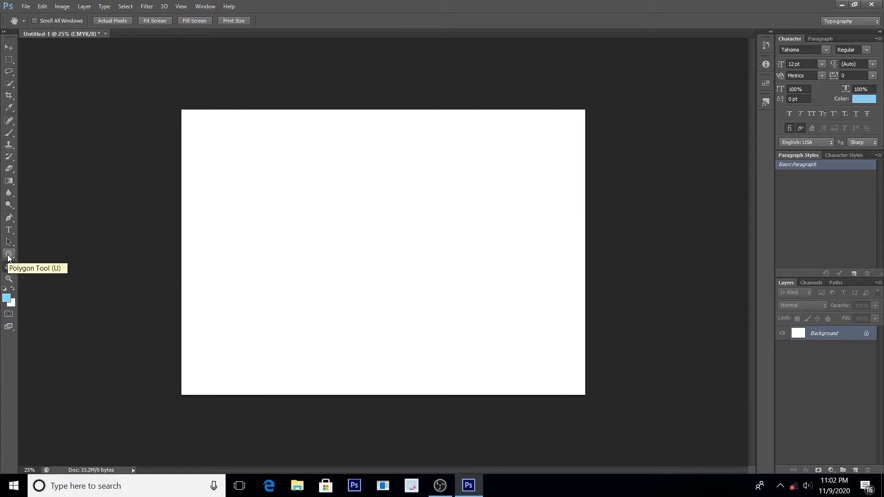
Step: Draw a light blue rectangle about 916 × 748 px in the upper-left area of the canvas
left_click(7, 258)
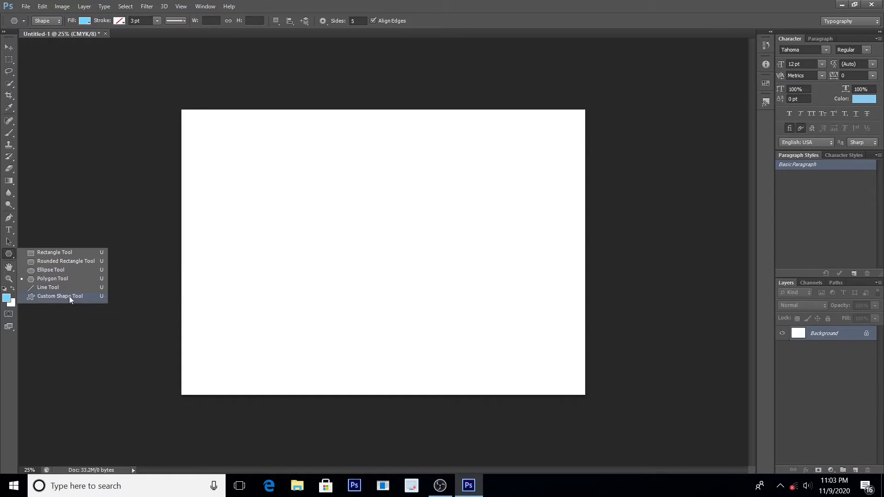
left_click(65, 253)
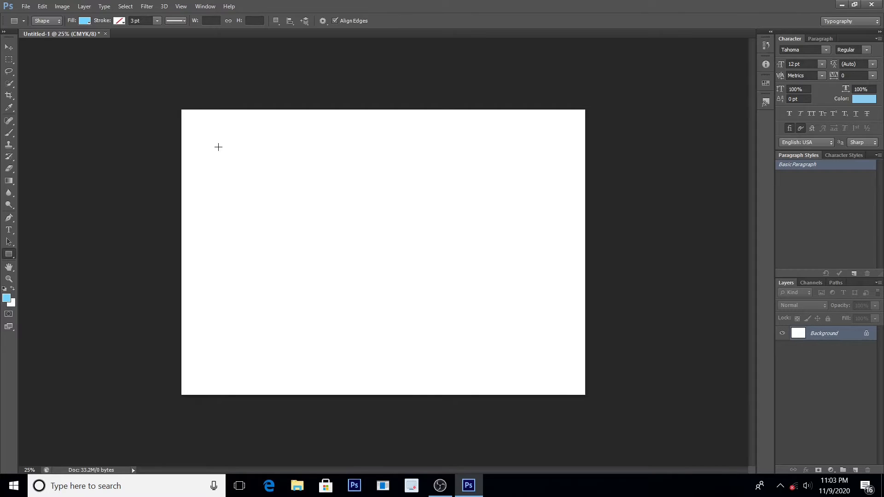
mouse_move(215, 139)
left_mouse_down()
mouse_move(242, 153)
mouse_move(291, 223)
mouse_move(312, 233)
mouse_move(334, 231)
mouse_move(377, 197)
mouse_move(503, 182)
mouse_move(456, 221)
mouse_move(245, 230)
mouse_move(281, 191)
mouse_move(319, 226)
left_mouse_up()
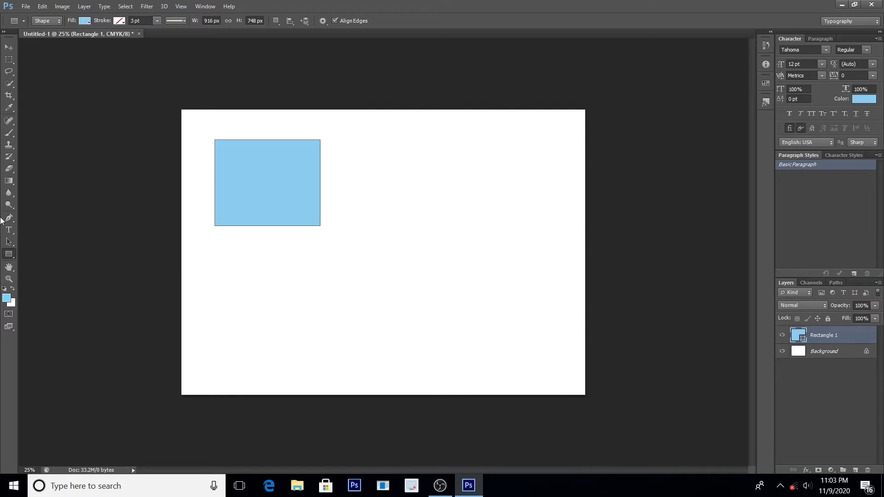
Step: Draw a light blue ellipse about 684 × 856 px in the upper-right area of the canvas
left_click(9, 254)
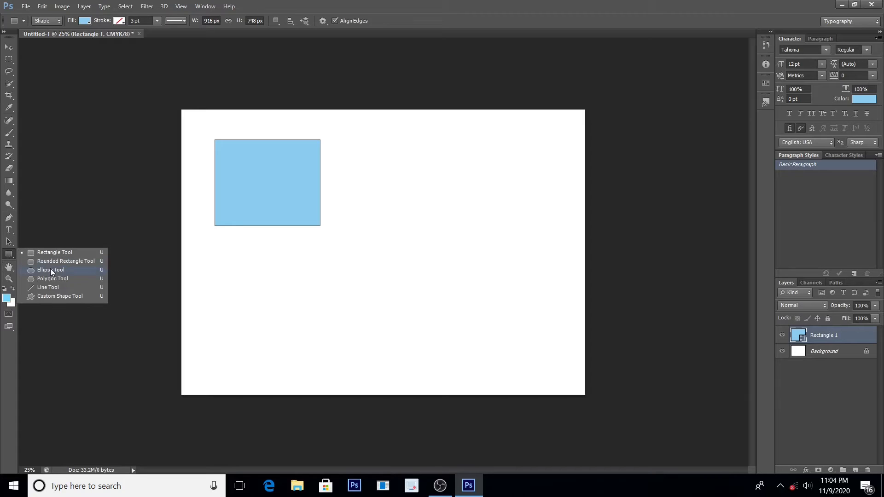
left_click(51, 271)
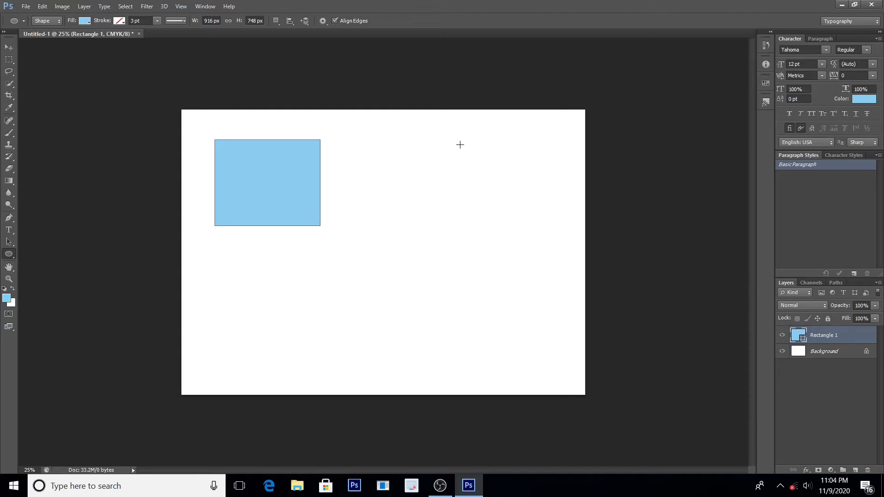
left_click_drag(459, 144, 538, 242)
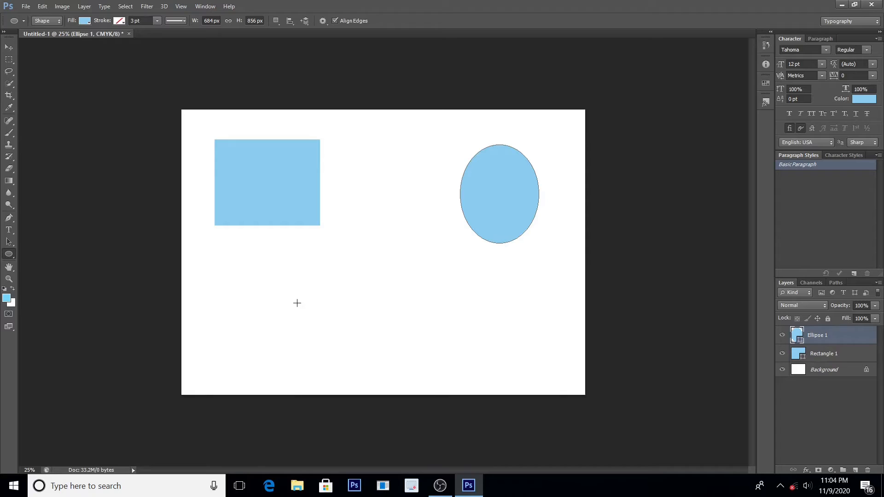
Step: Draw an 8-sided polygon about 826 px wide below the rectangle
left_click(12, 253)
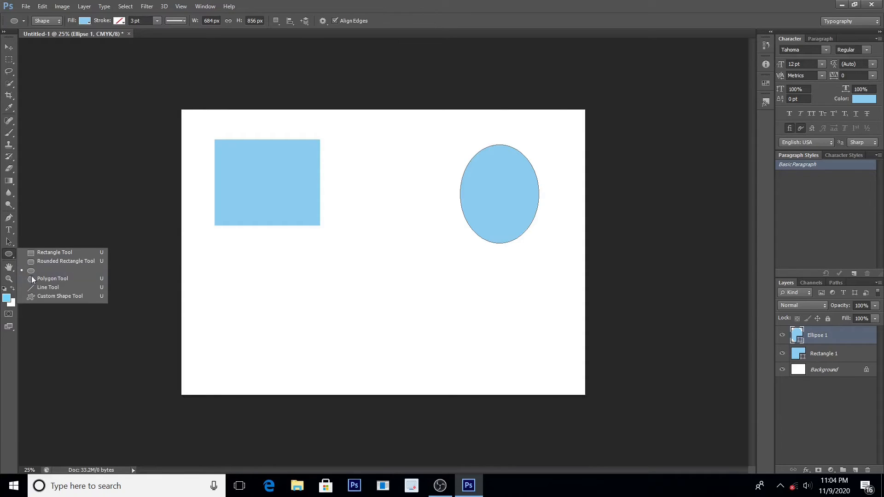
left_click(55, 278)
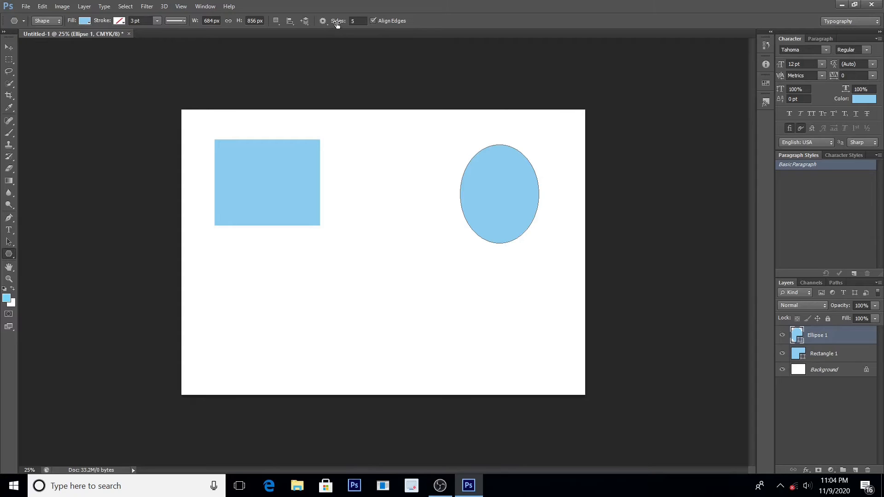
left_click(360, 21)
key("BackSpace")
left_click_drag(234, 286, 258, 328)
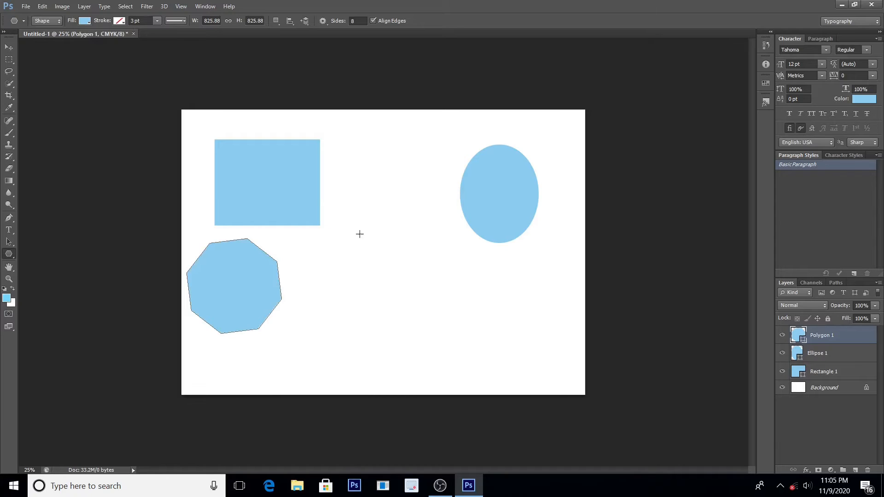
Step: Draw a 3-sided polygon about 902 × 818 px between the octagon and the ellipse
left_click(7, 256)
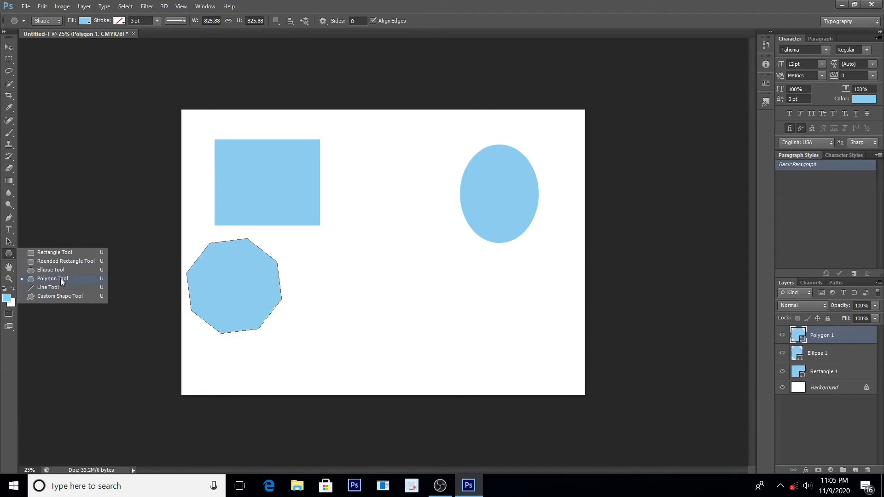
left_click(61, 279)
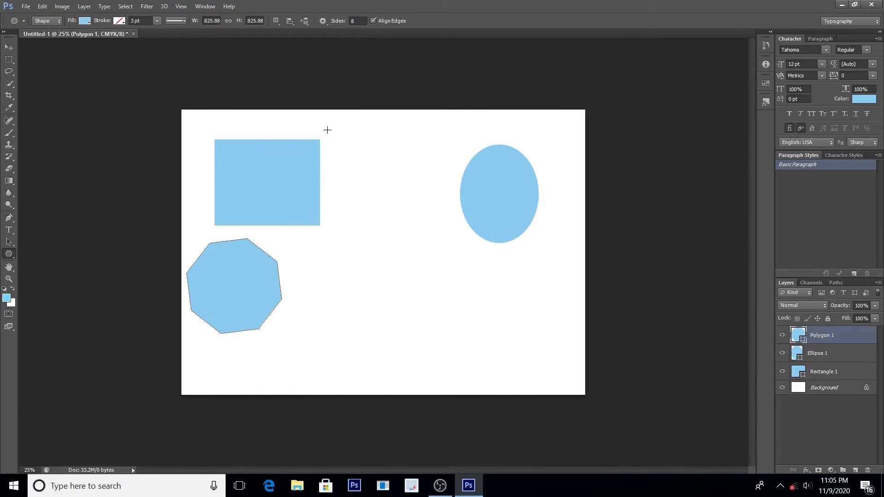
left_click(364, 21)
key("BackSpace")
type("3")
left_click_drag(401, 278, 455, 304)
left_click_drag(455, 304, 456, 304)
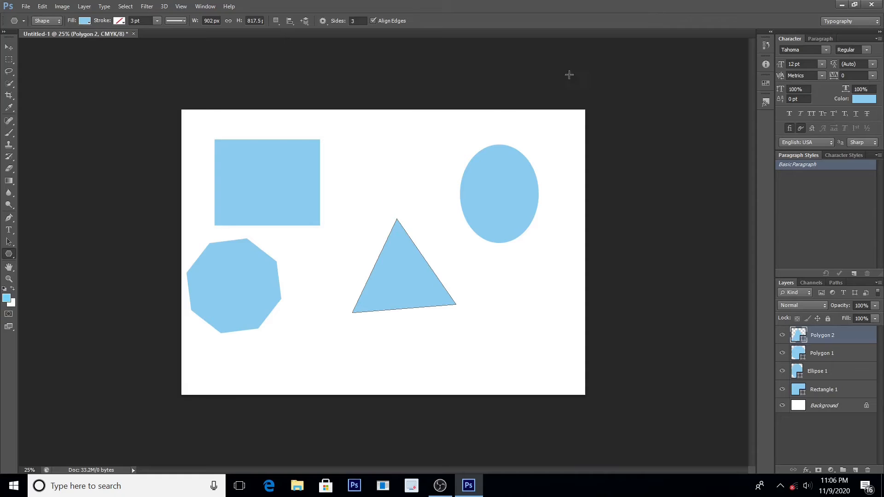
Step: Move the triangle beneath the ellipse and transform it to about 108% width, 111% height and 2.3° rotation
left_click(9, 48)
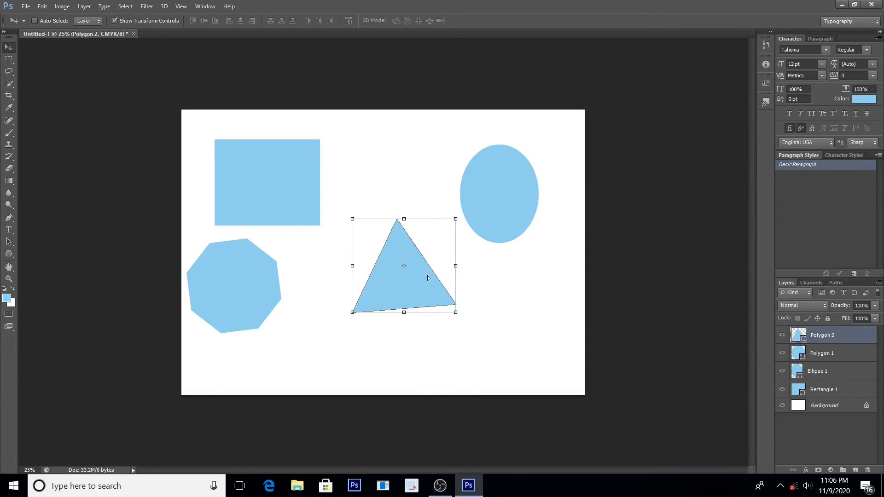
left_click_drag(427, 278, 524, 299)
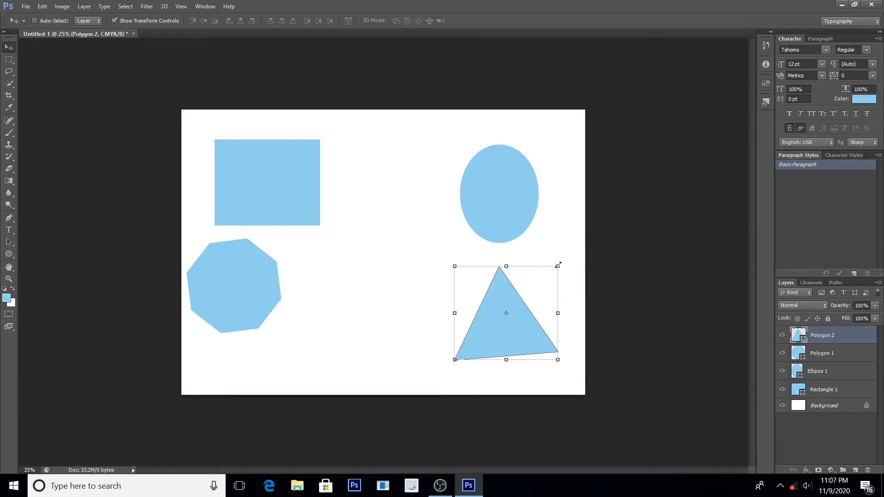
left_click(453, 266)
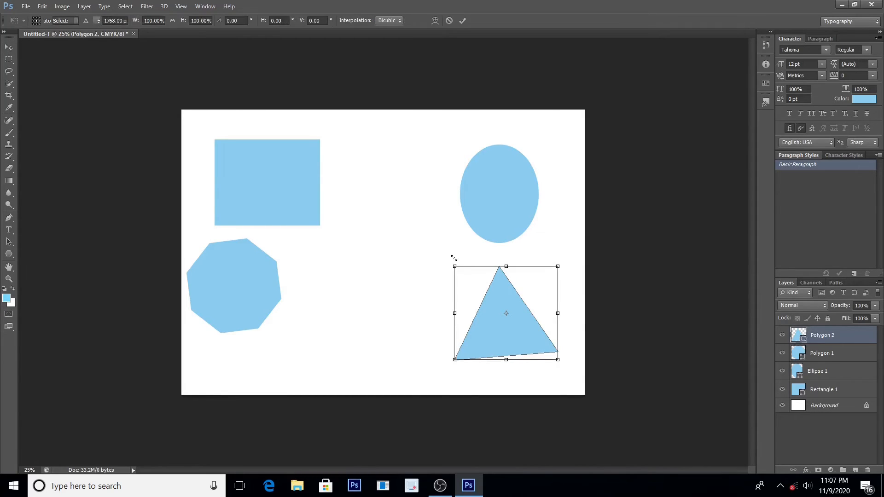
left_click_drag(453, 266, 446, 255)
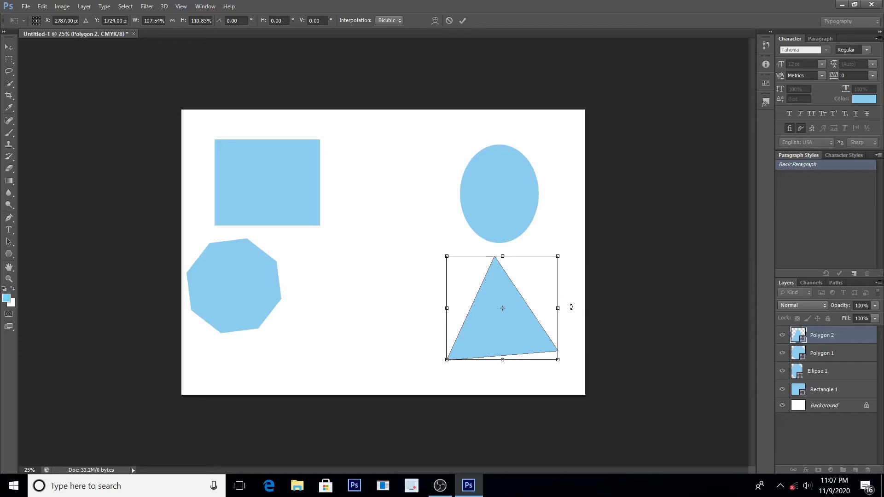
left_click_drag(571, 307, 570, 308)
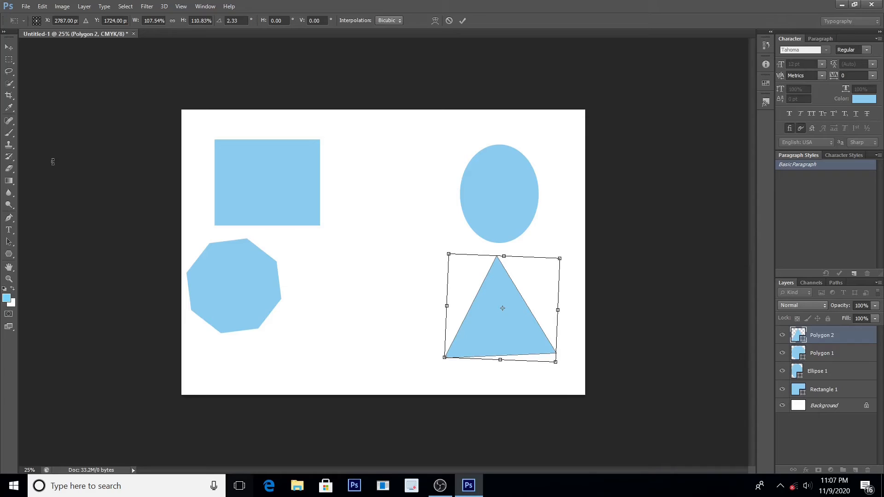
left_click(10, 48)
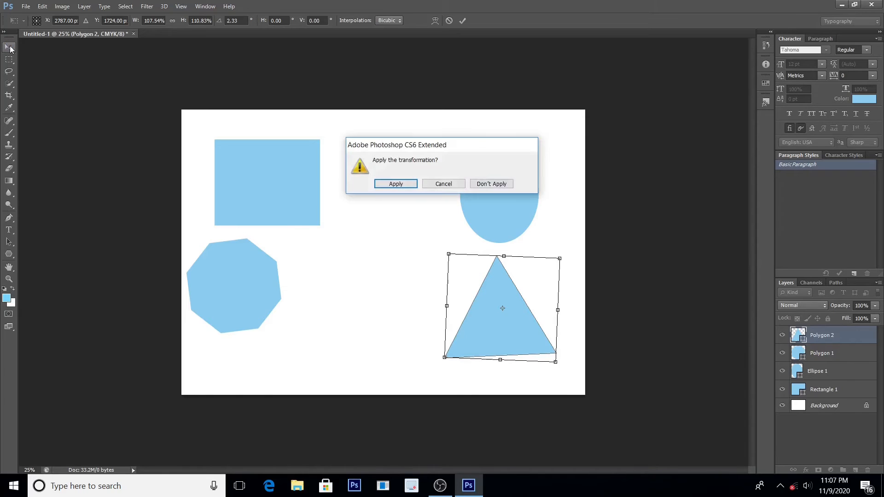
left_click(406, 186)
Step: Move the octagon slightly down and to the right, and rotate it about 3° clockwise
left_click(841, 359)
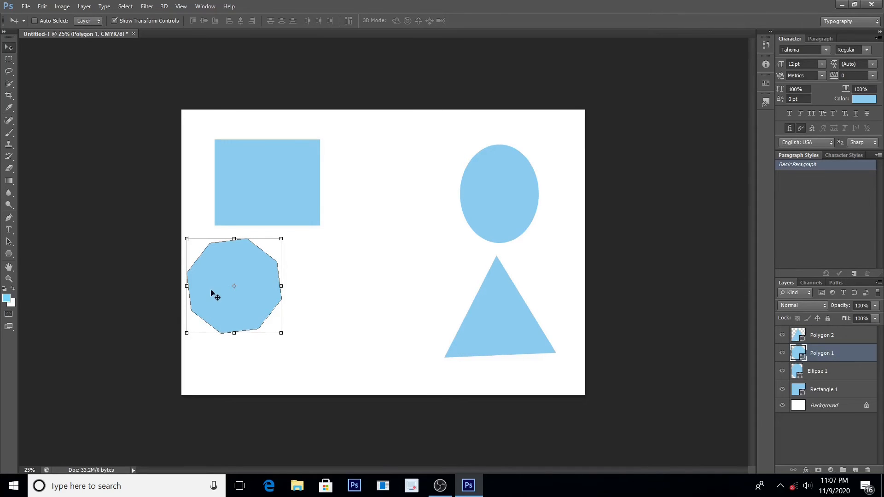
left_click_drag(242, 285, 258, 305)
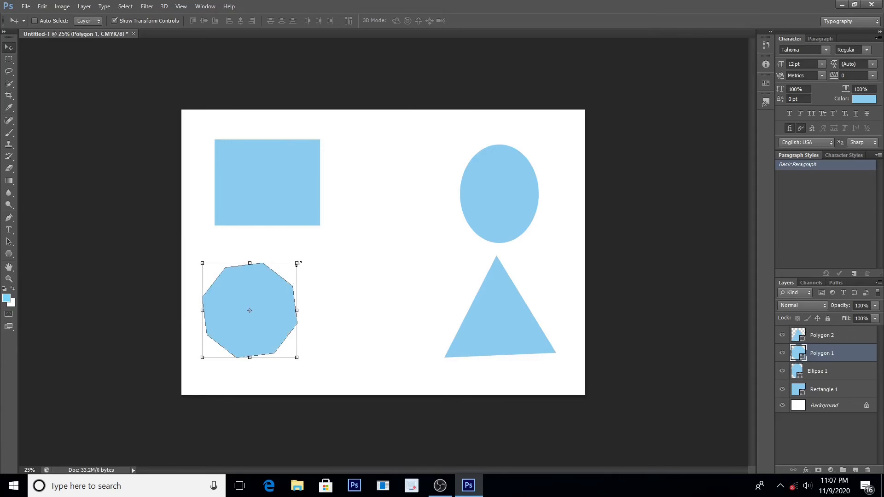
mouse_move(296, 257)
left_mouse_down()
mouse_move(303, 269)
mouse_move(298, 248)
left_mouse_up()
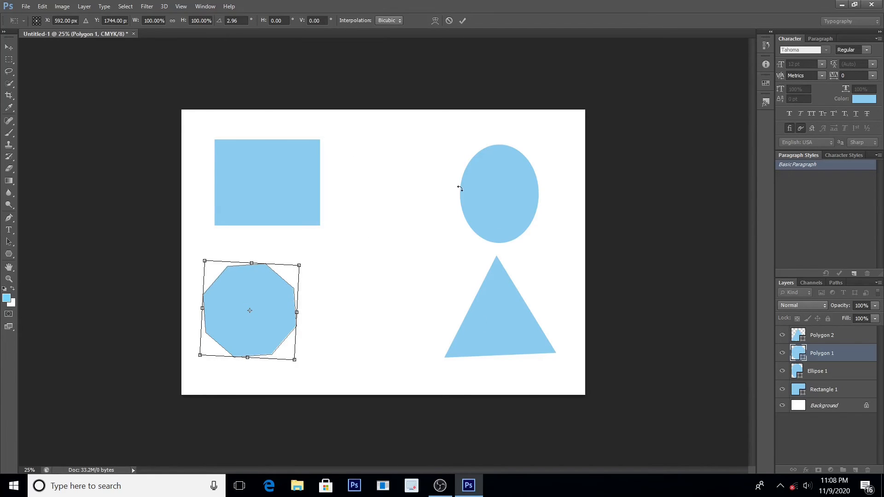
left_click(9, 49)
left_click(395, 184)
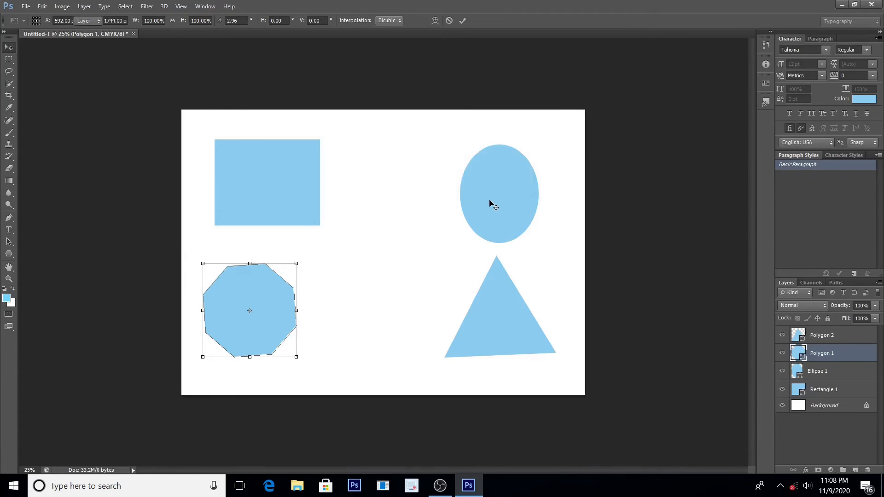
Step: Move the ellipse slightly up, away from the triangle
left_click(840, 376)
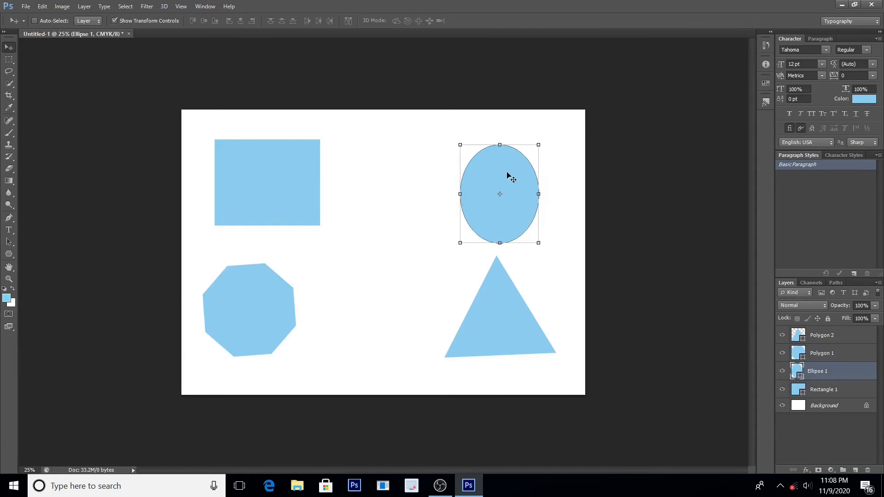
left_click_drag(506, 175, 505, 160)
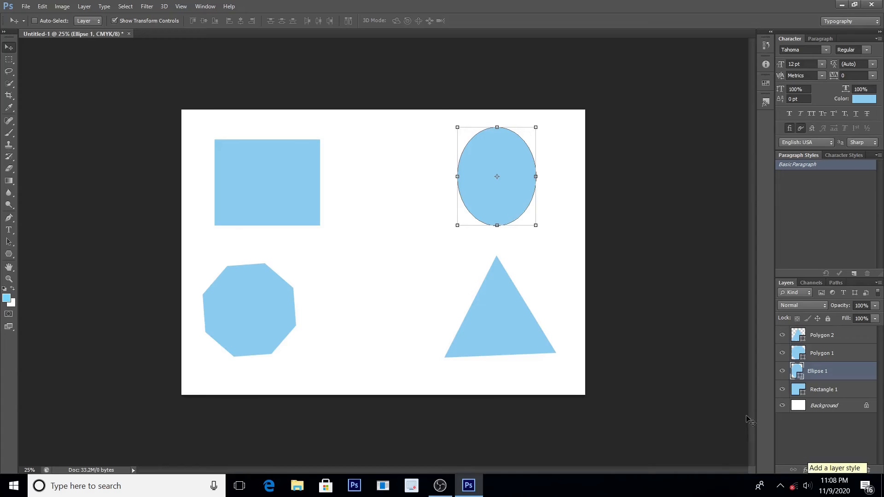
Step: Apply a Color Overlay layer style to the ellipse in olive green 7e9c16
left_click(805, 468)
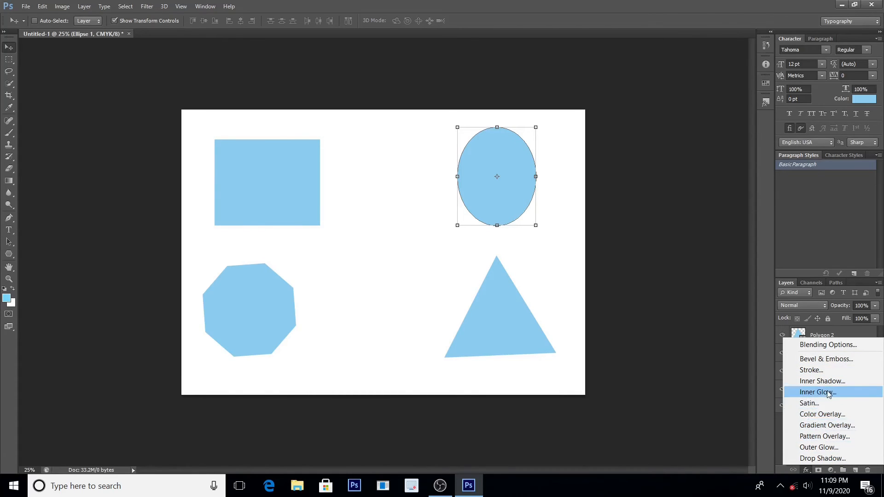
left_click(828, 416)
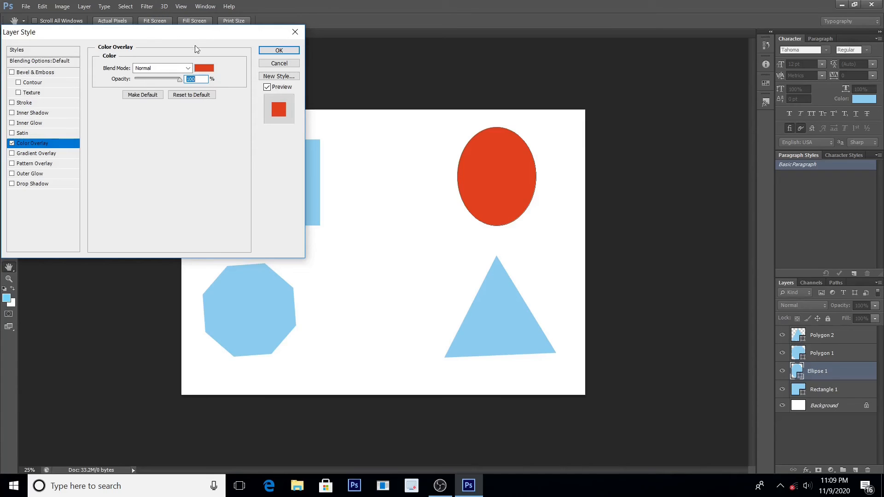
left_click(205, 69)
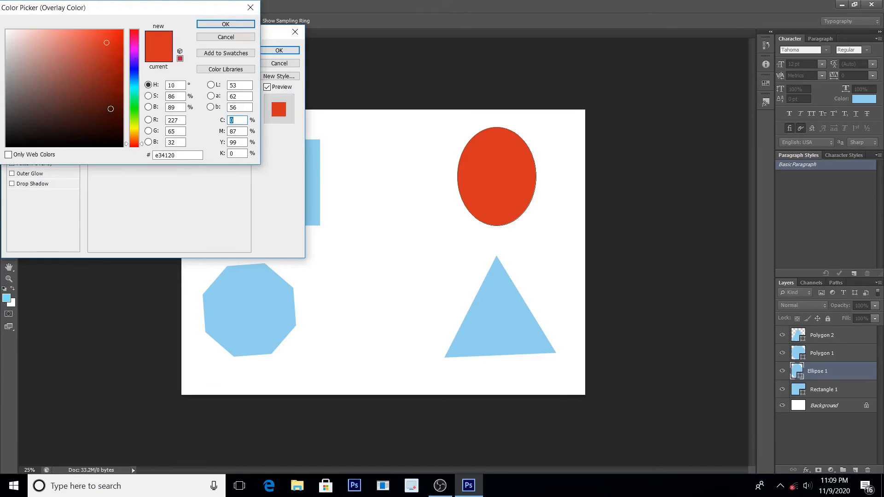
left_click(132, 98)
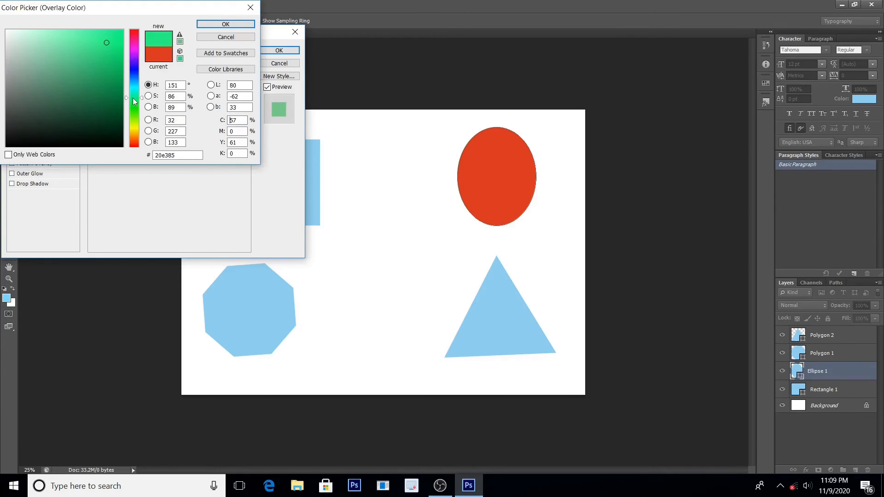
left_click(112, 62)
left_click(97, 113)
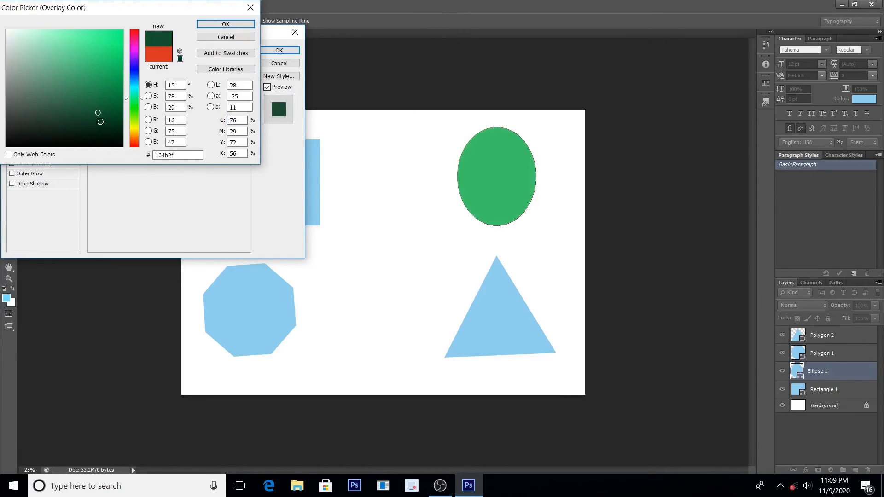
left_click(102, 124)
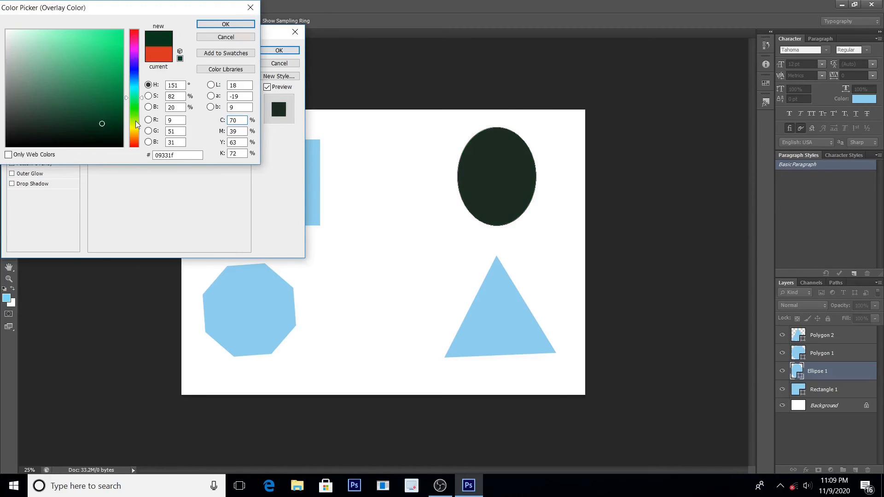
left_click(136, 123)
left_click(106, 75)
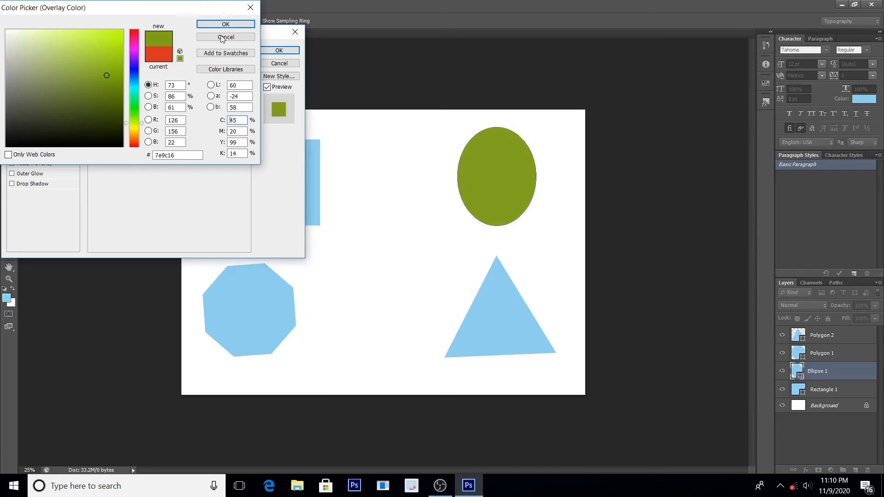
left_click(229, 23)
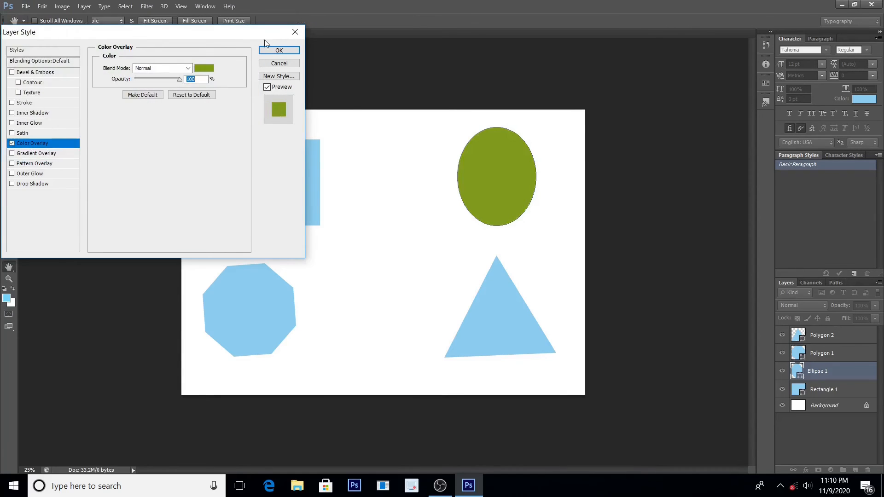
left_click(276, 50)
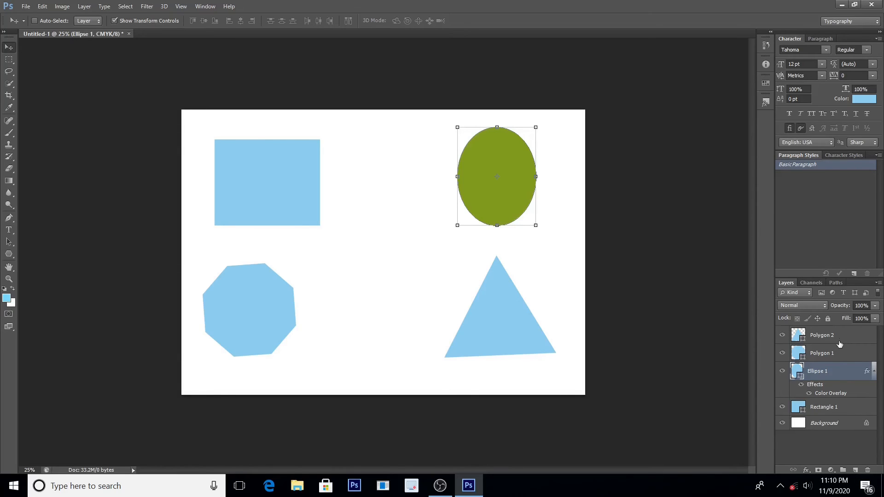
Step: Apply a Color Overlay layer style to the rectangle in magenta e40ed2
left_click(838, 410)
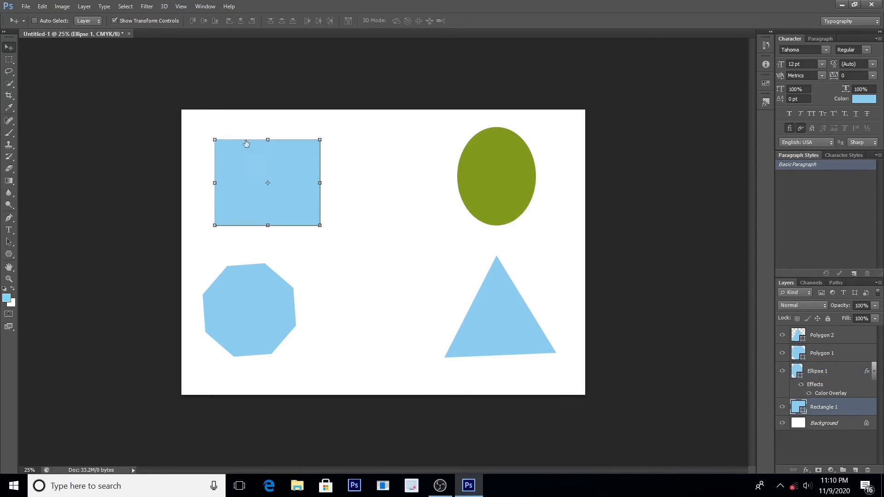
left_click(806, 469)
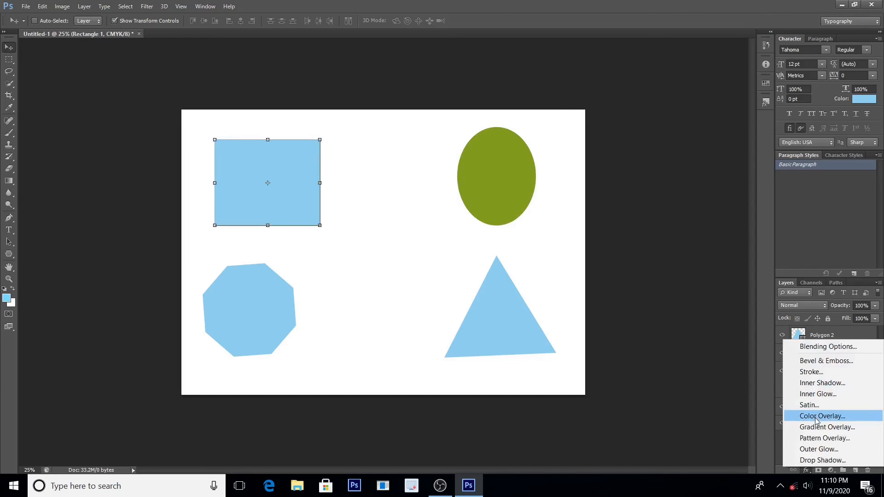
left_click(816, 419)
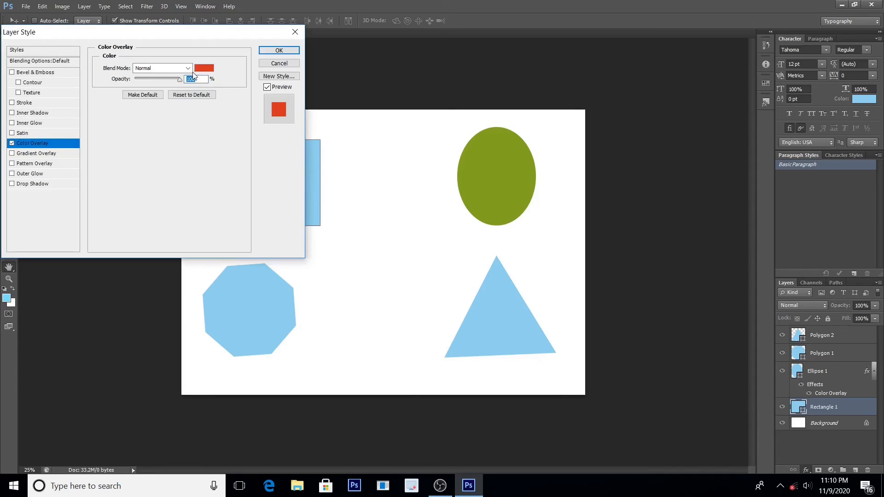
left_click(200, 68)
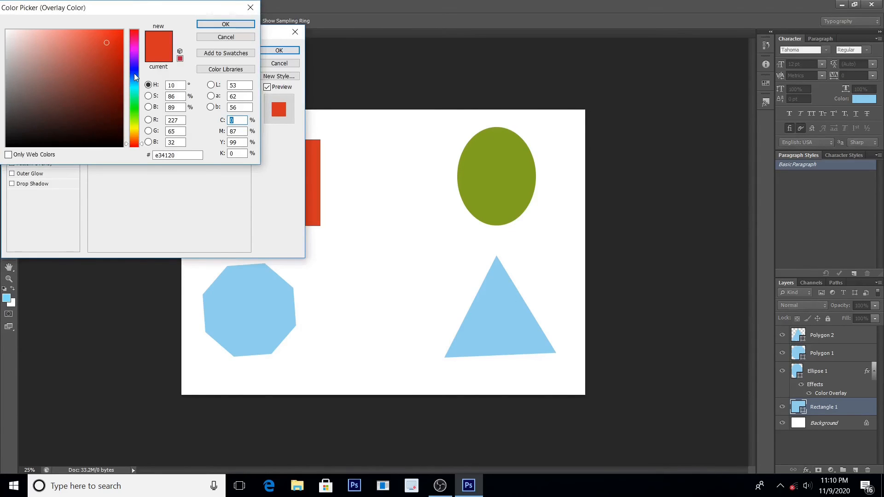
left_click(134, 73)
left_click(116, 42)
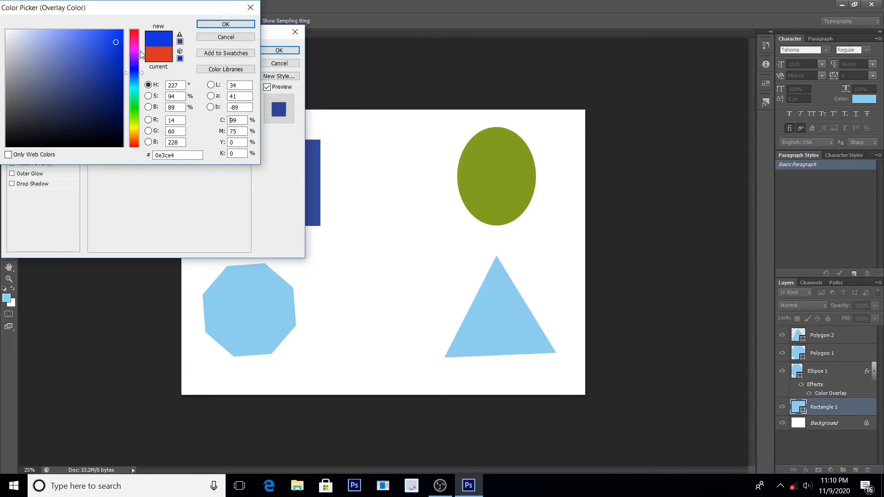
left_click(135, 48)
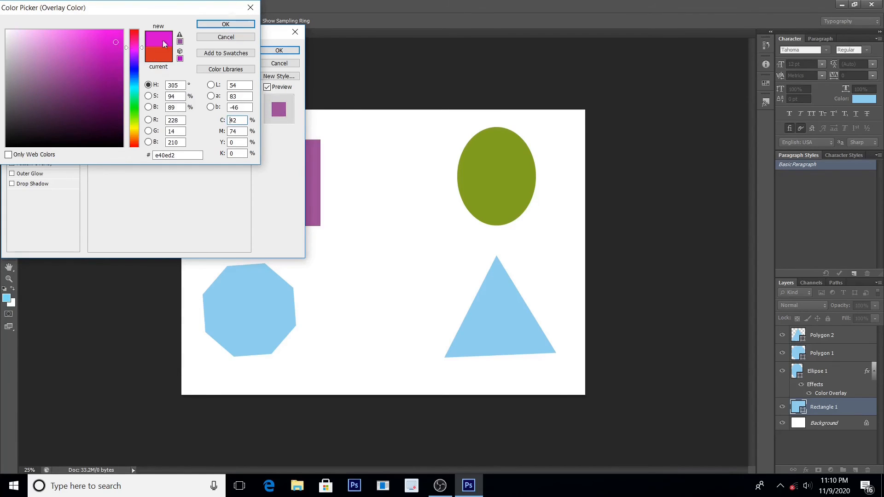
left_click(232, 24)
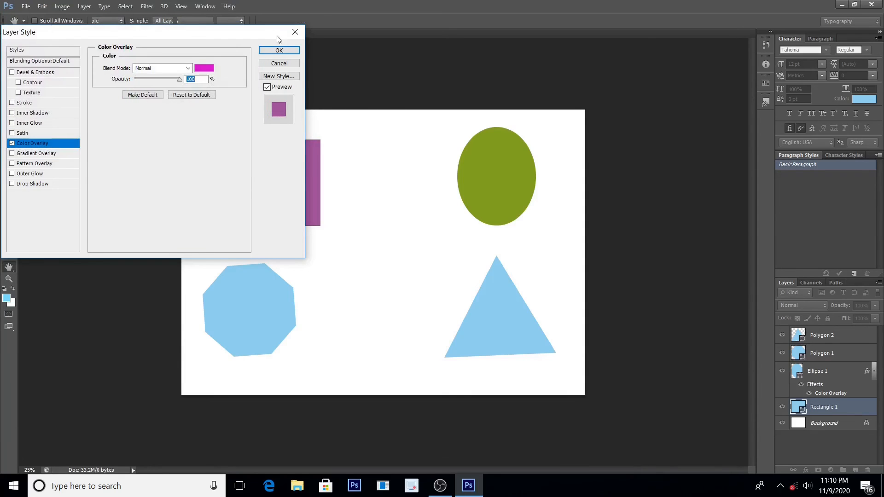
key("Return")
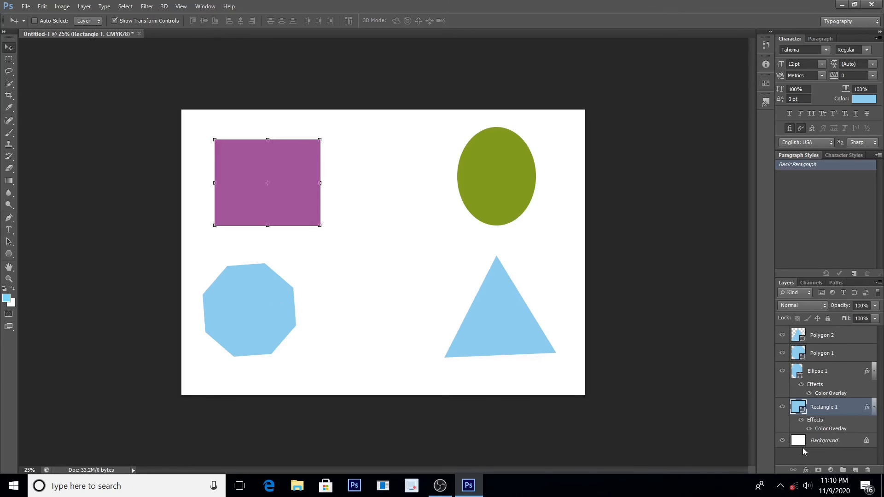
Step: Apply a Color Overlay layer style to the octagon in yellow e7ef10
left_click(836, 355)
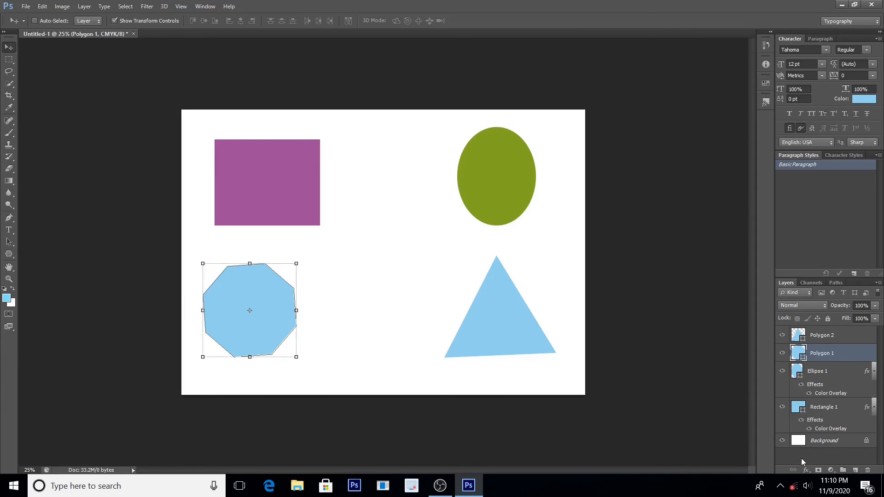
left_click(806, 471)
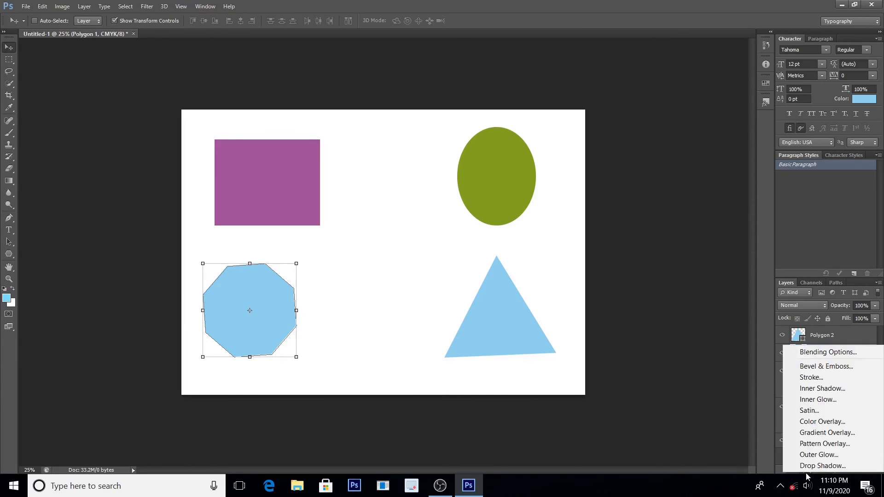
left_click(824, 421)
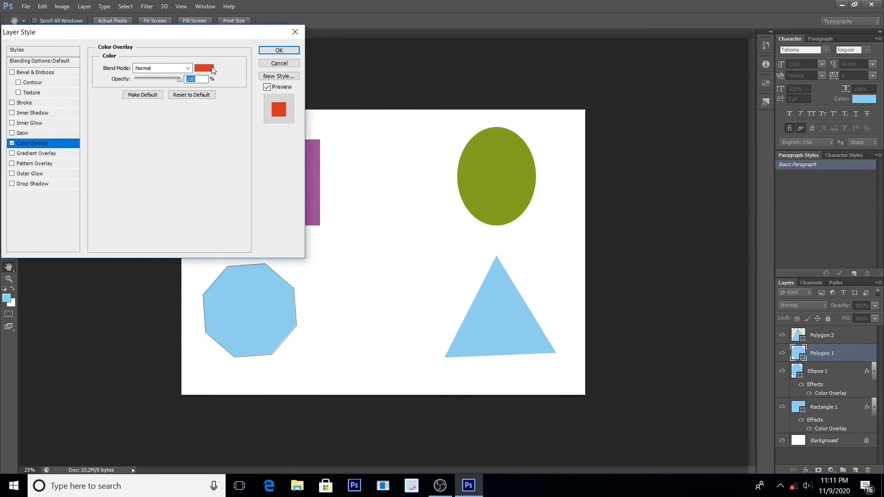
left_click(212, 69)
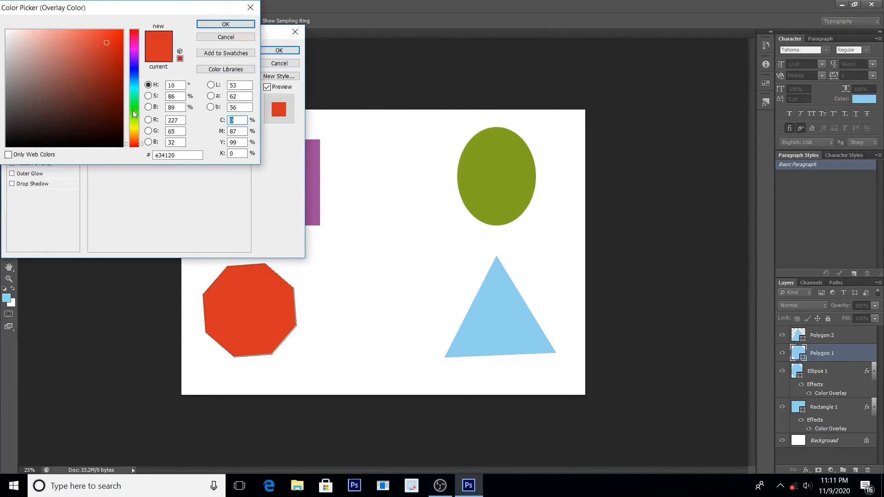
left_click(134, 107)
left_click(134, 131)
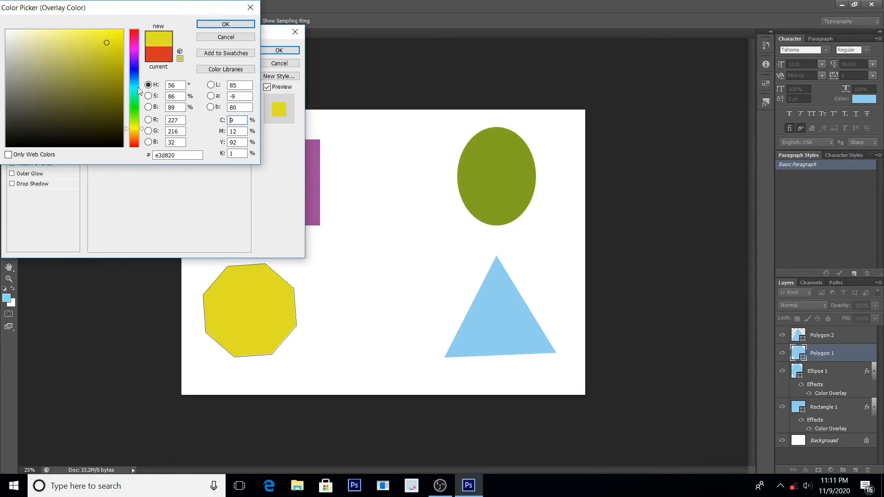
left_click(137, 87)
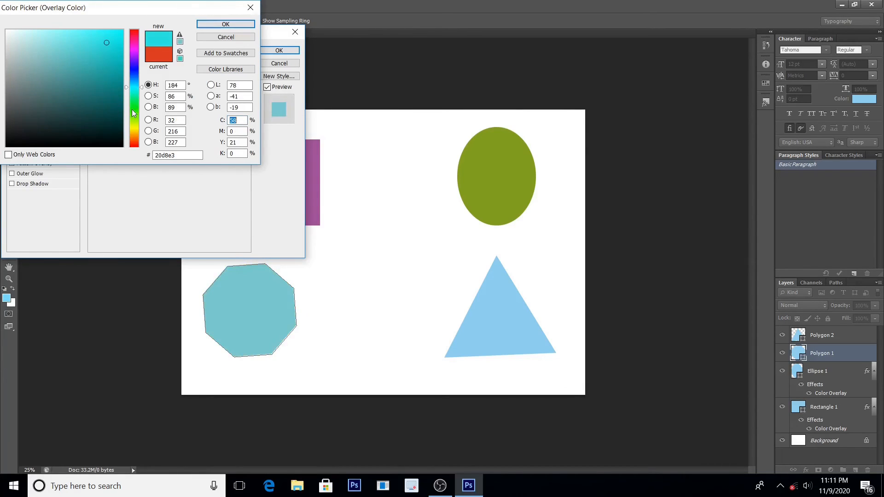
left_click(135, 120)
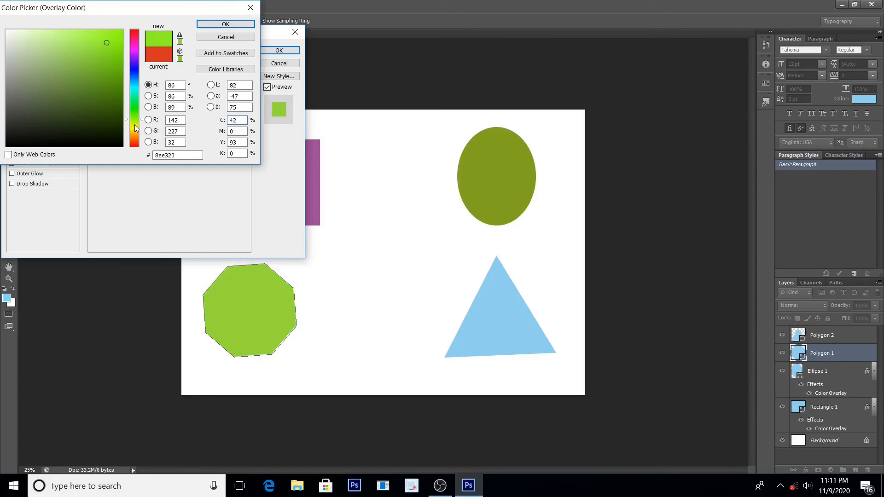
left_click(136, 125)
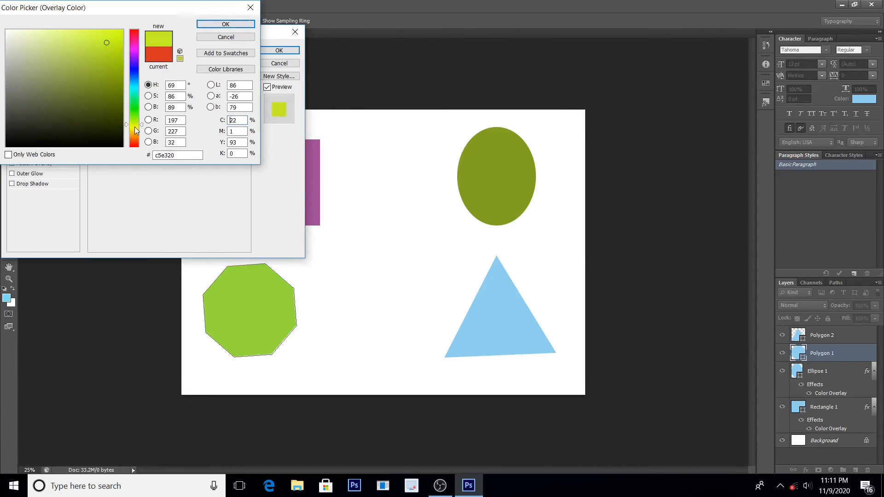
left_click(137, 127)
left_click(115, 37)
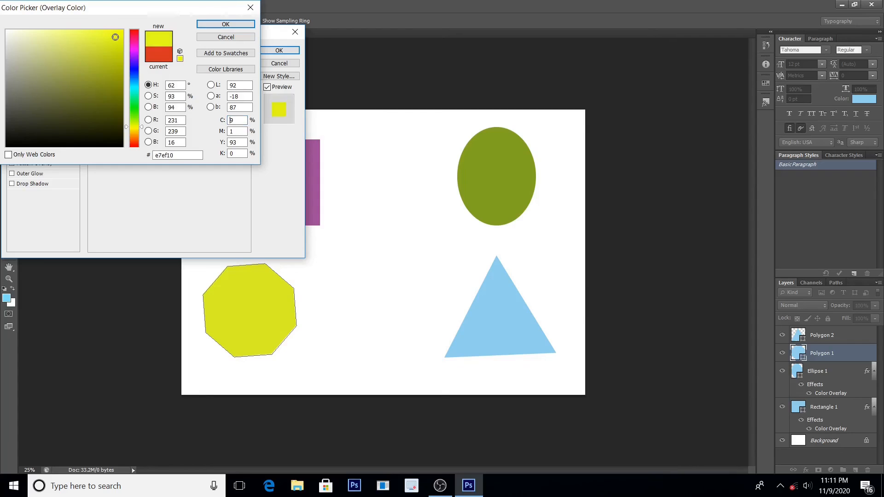
left_click(243, 25)
left_click(275, 50)
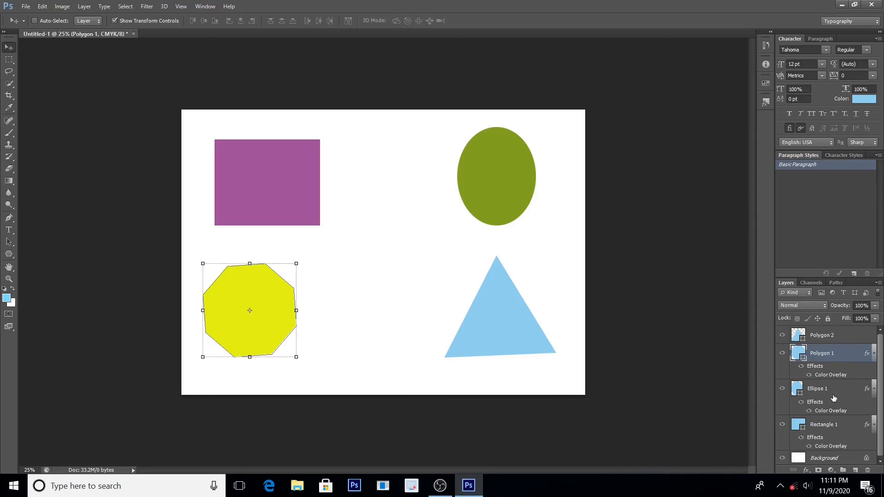
Step: Apply a Color Overlay layer style to the triangle in dark red 81200c
left_click(841, 340)
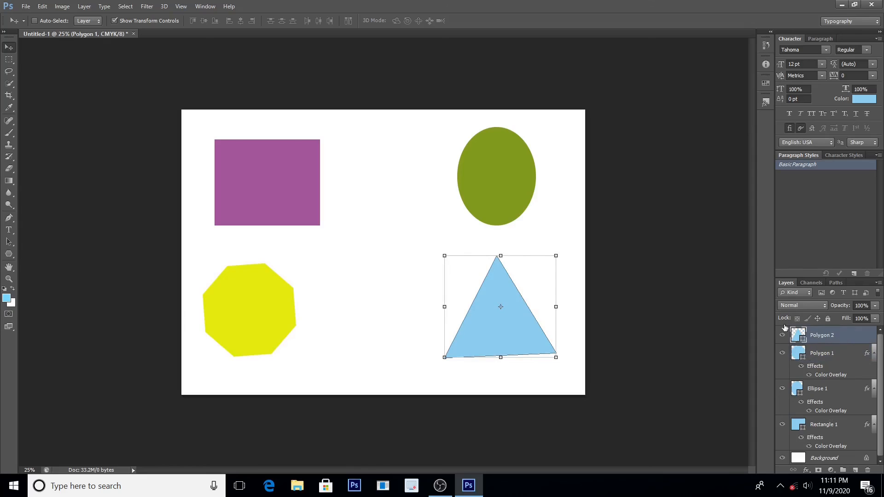
left_click(809, 469)
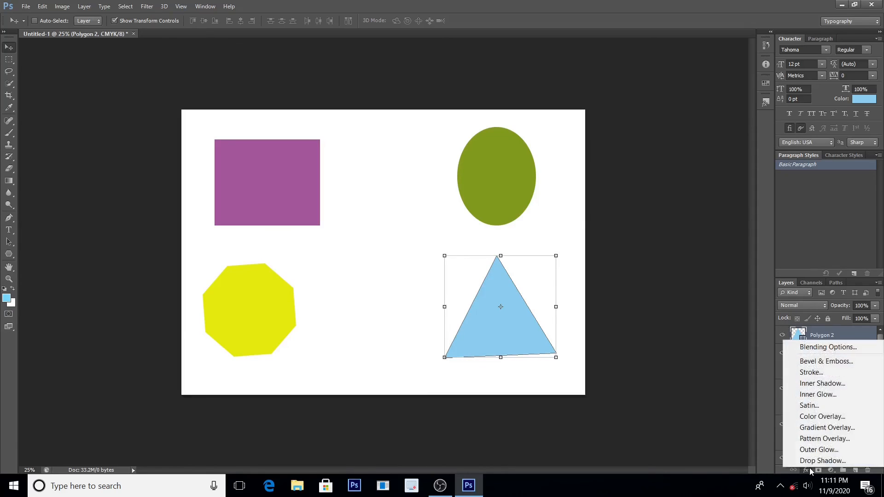
left_click(827, 417)
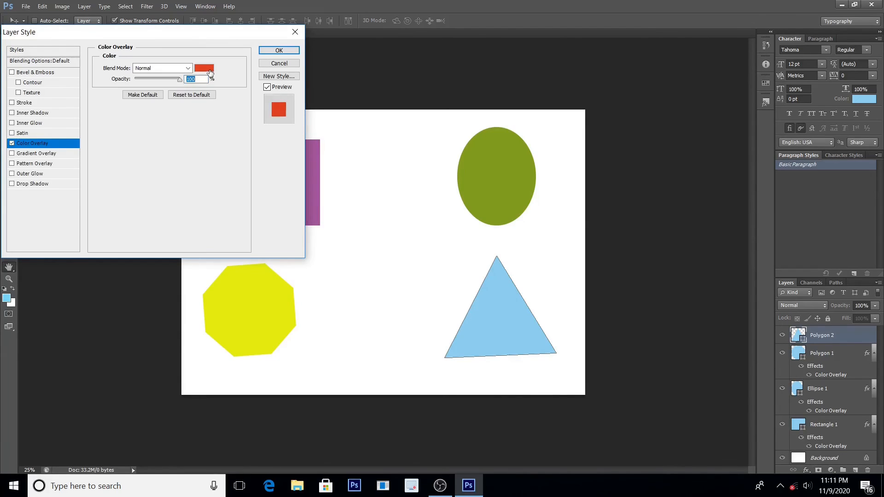
left_click(204, 68)
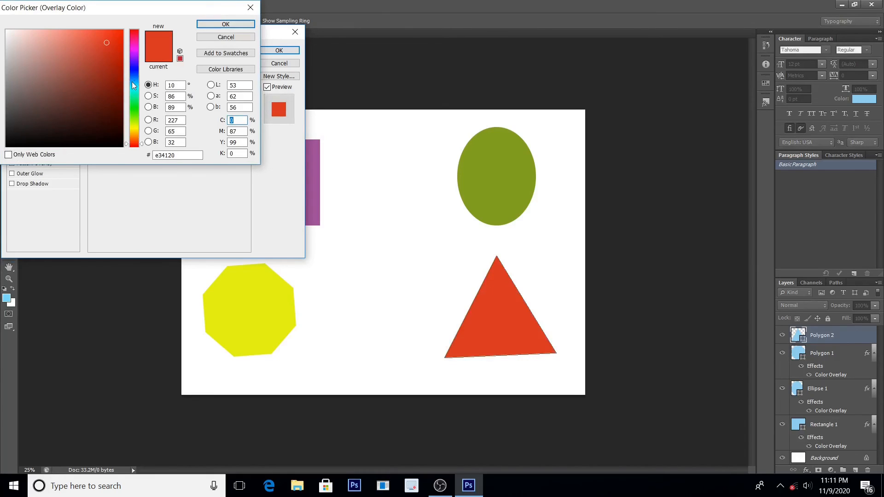
left_click(112, 88)
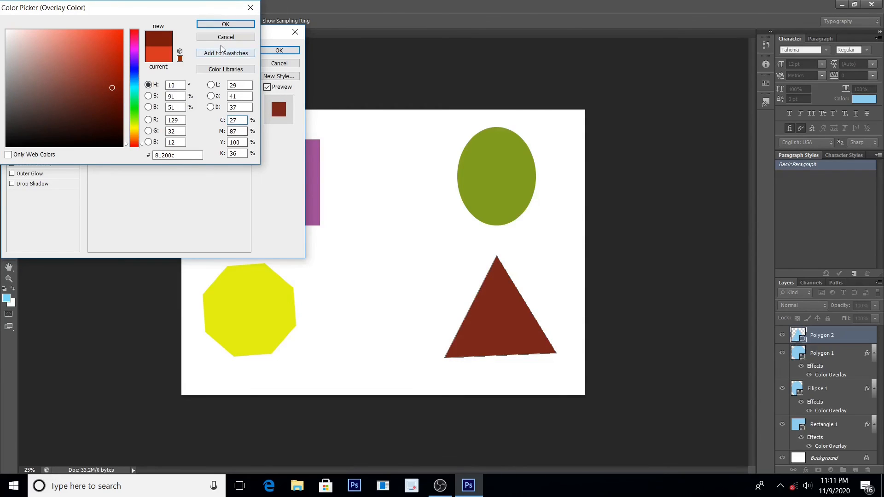
left_click(240, 25)
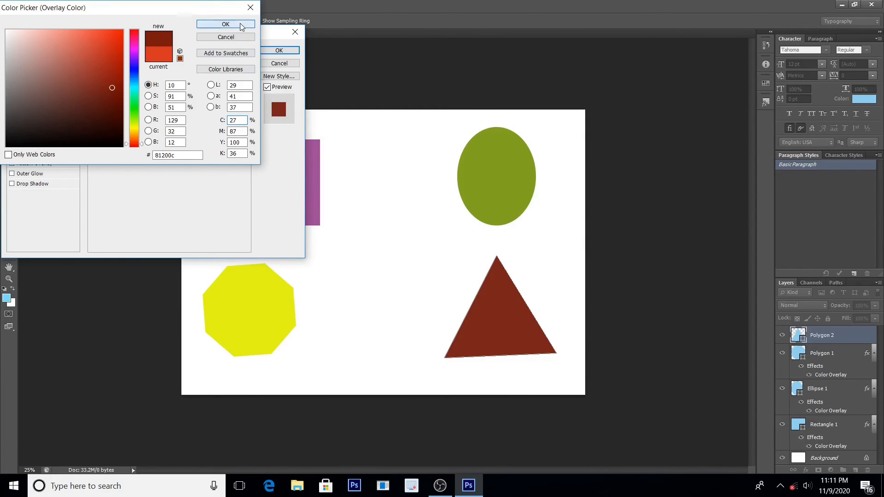
left_click(261, 51)
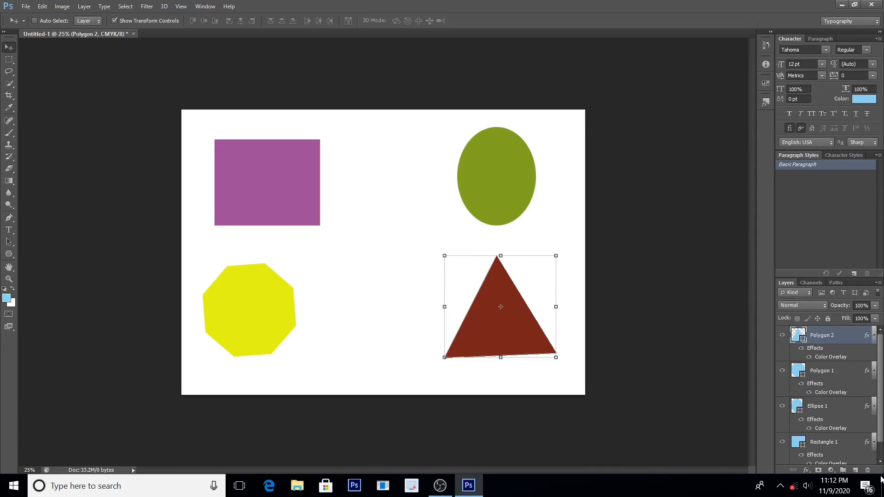
scroll(823, 446, "down", 1)
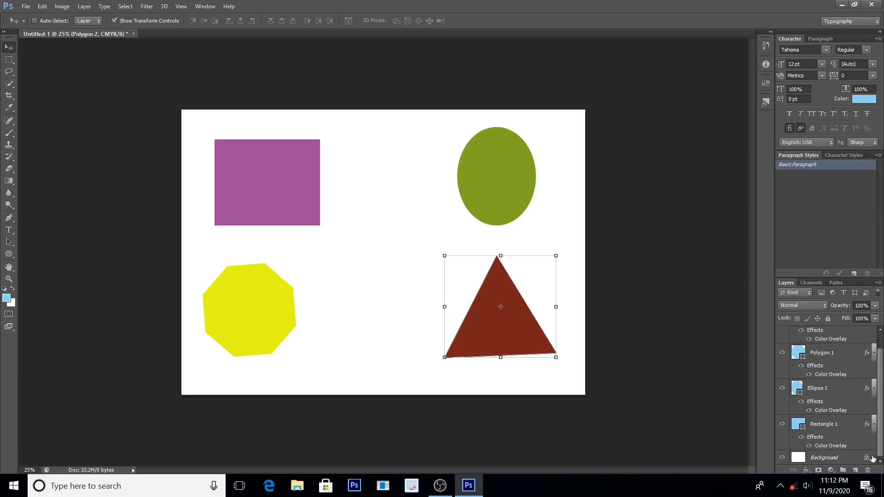
Step: Duplicate the Background layer within the current document, keeping the suggested layer name
left_click(820, 460)
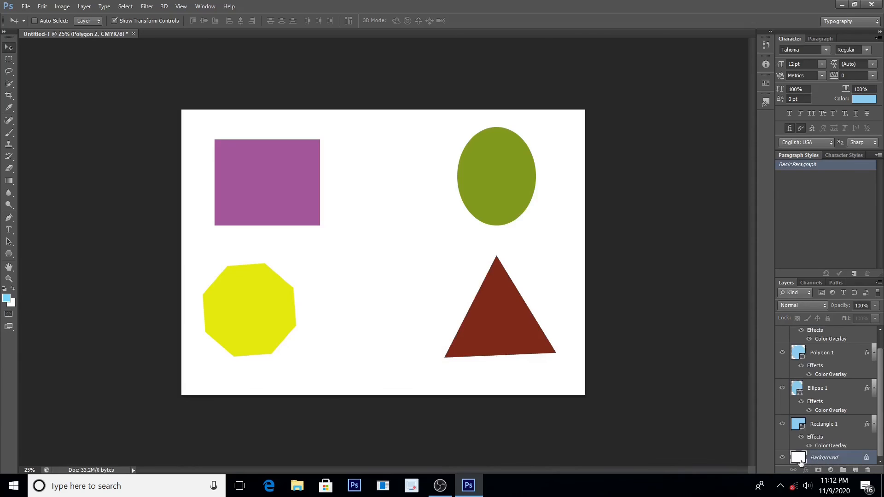
right_click(841, 458)
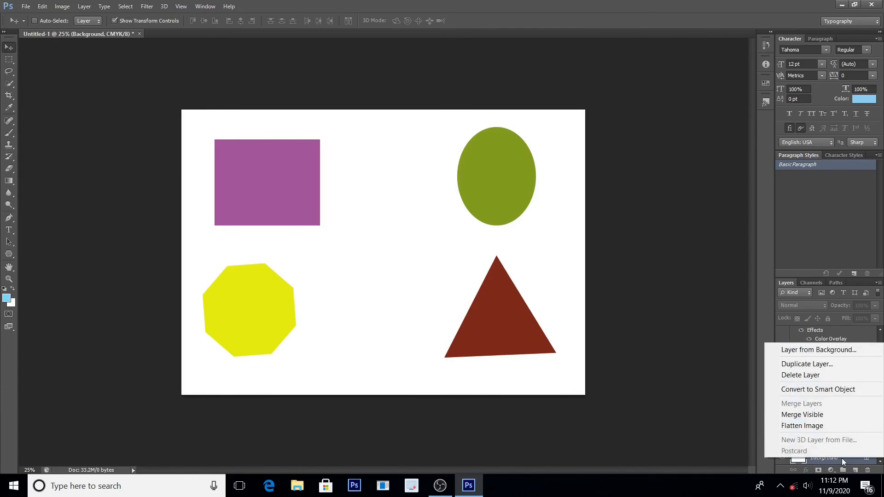
left_click(827, 365)
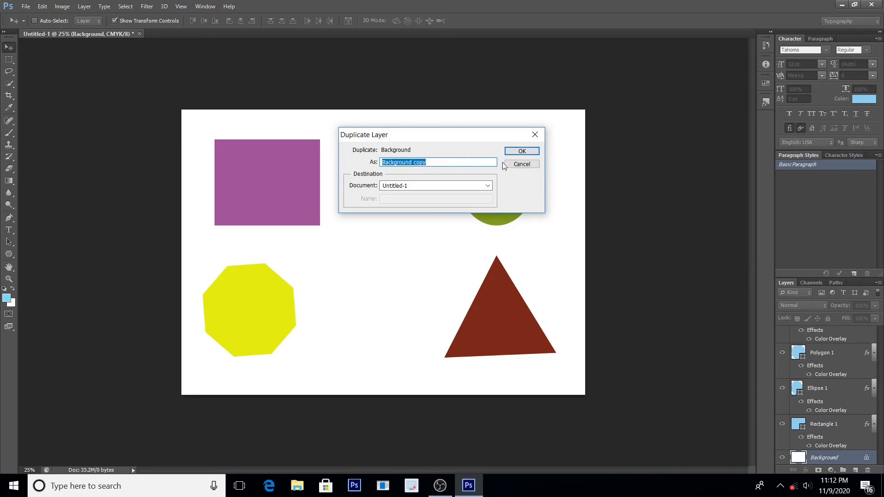
left_click(520, 151)
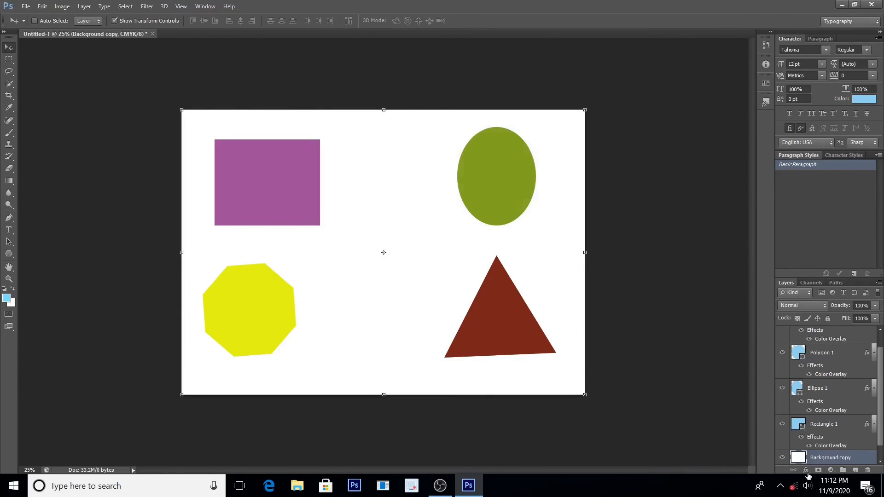
Step: Apply a Color Overlay layer style to the duplicated background layer in pink e32072
left_click(805, 470)
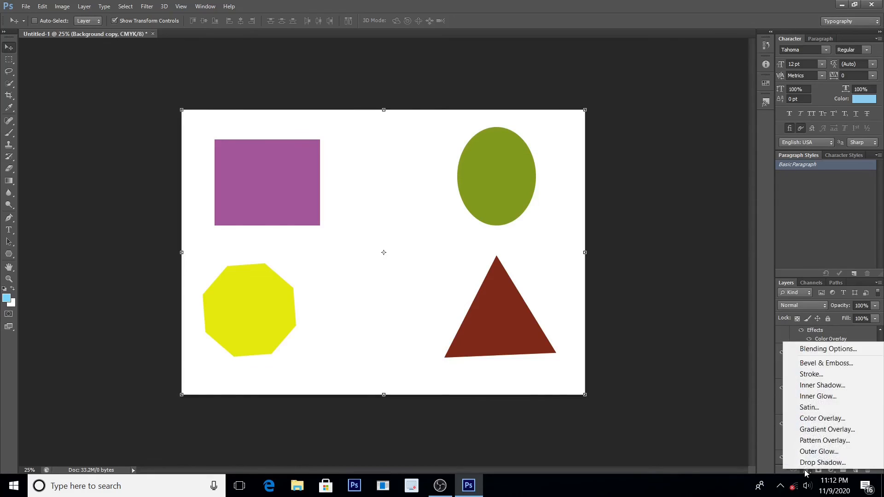
left_click(834, 417)
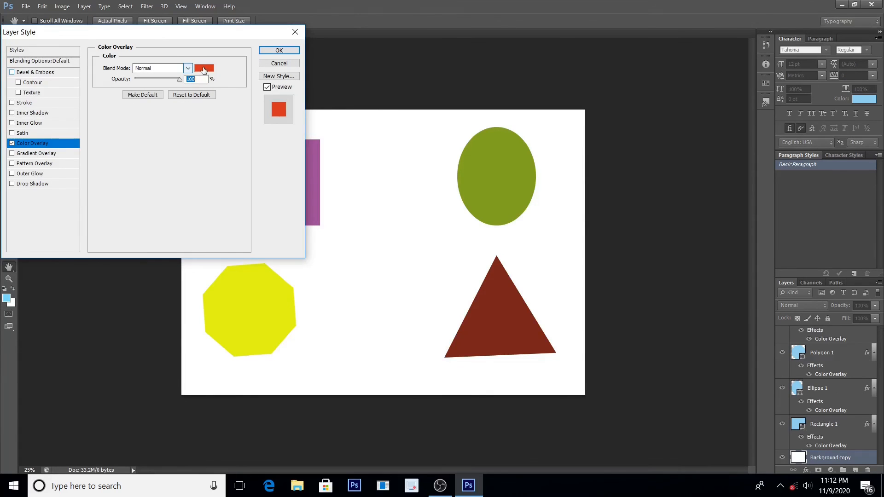
left_click(204, 69)
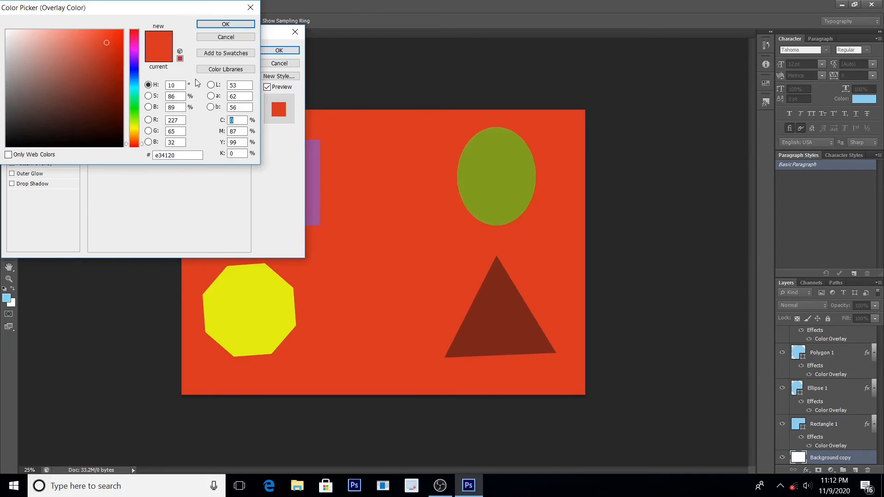
left_click(125, 110)
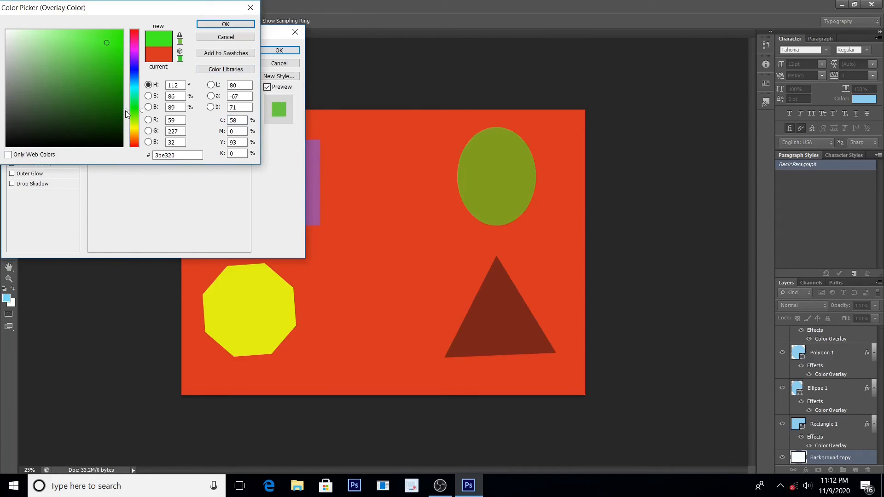
left_click(137, 45)
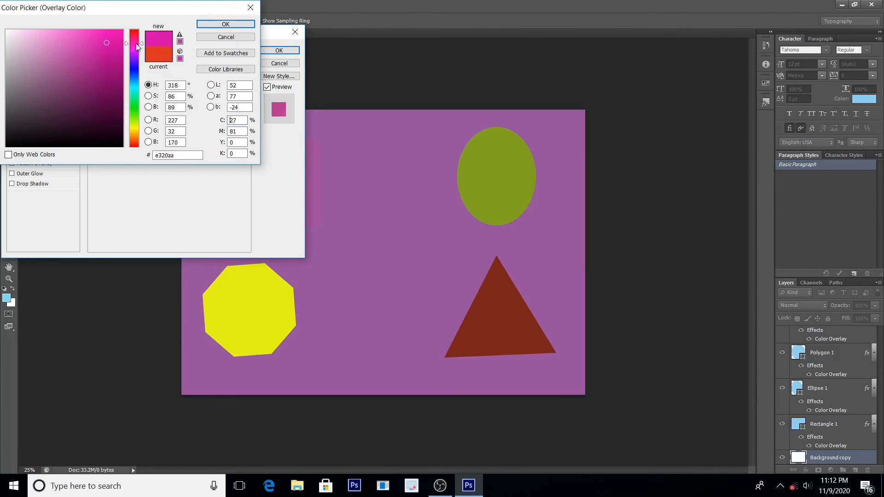
left_click(138, 38)
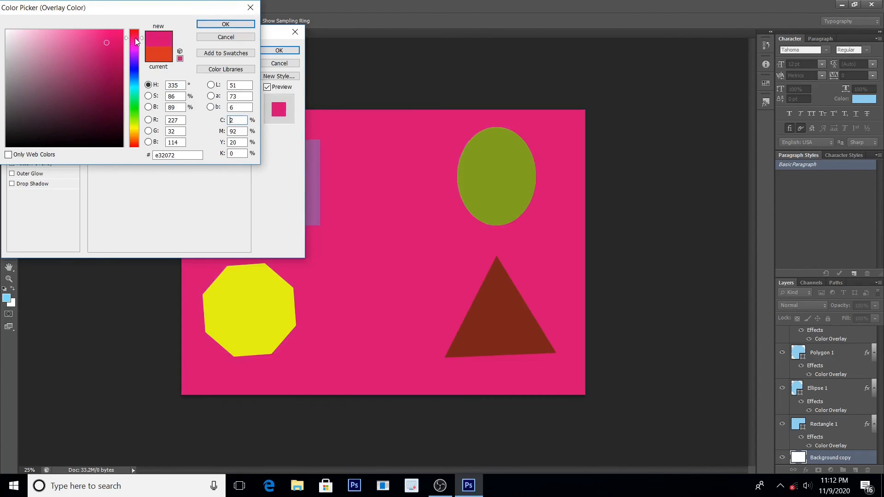
left_click(251, 25)
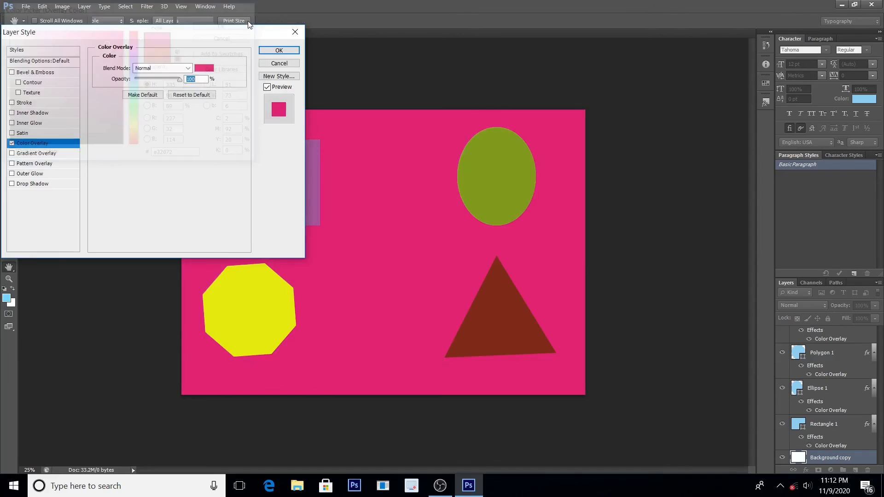